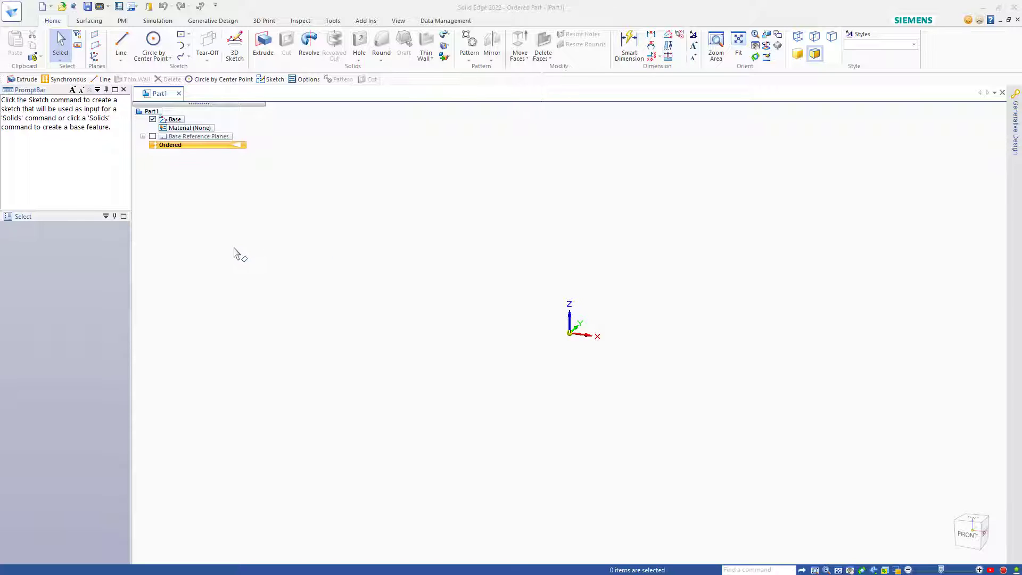
Start a Line sketch from the Home tab so the base reference planes appear for plane selection.
{"action": "left_click", "coordinate": [122, 44]}
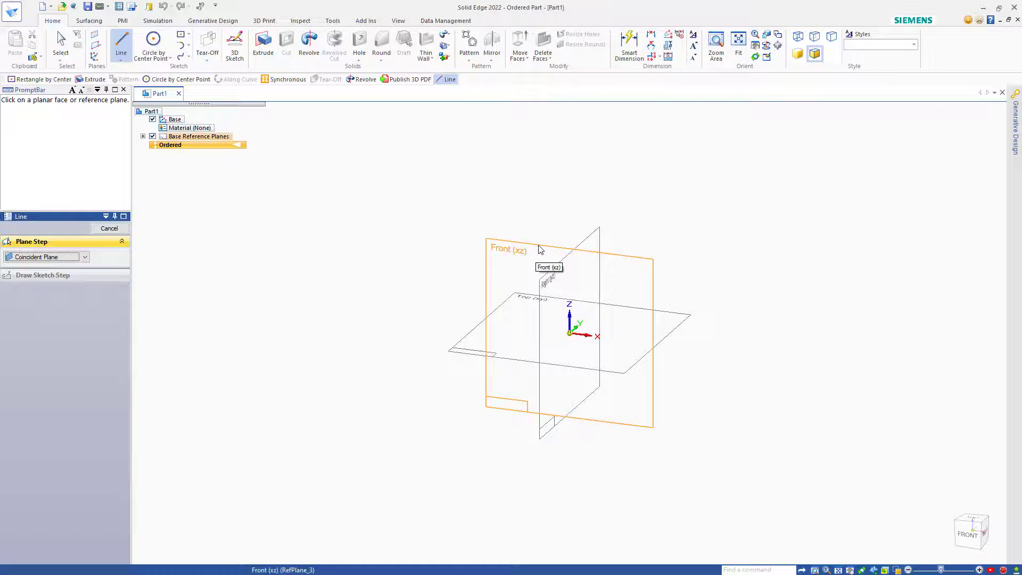
Start the sketch on the Front (xz) plane, draw a trial 2.5 in line, then undo it.
{"action": "left_click", "coordinate": [539, 247]}
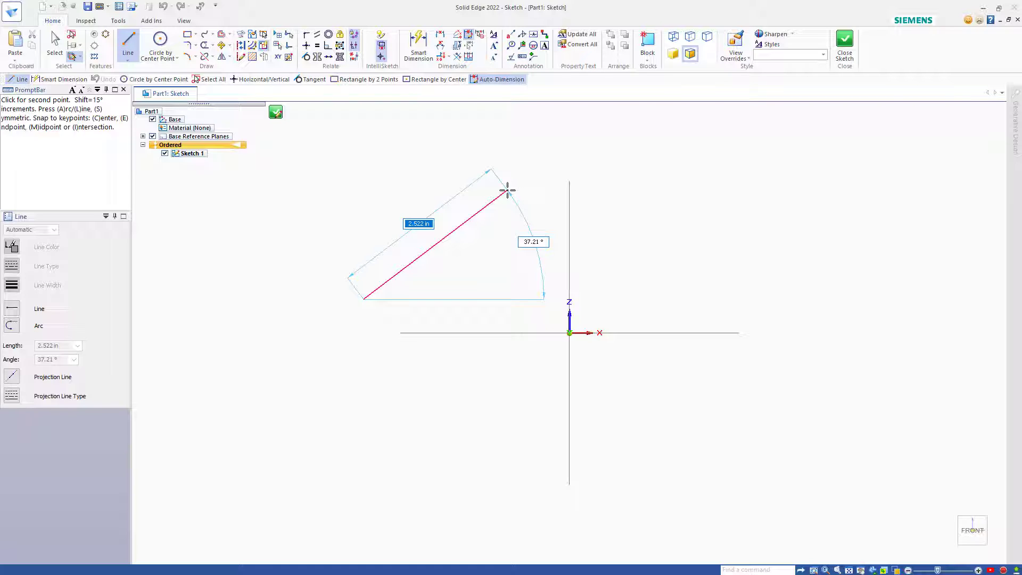
{"action": "type", "text": "2.5"}
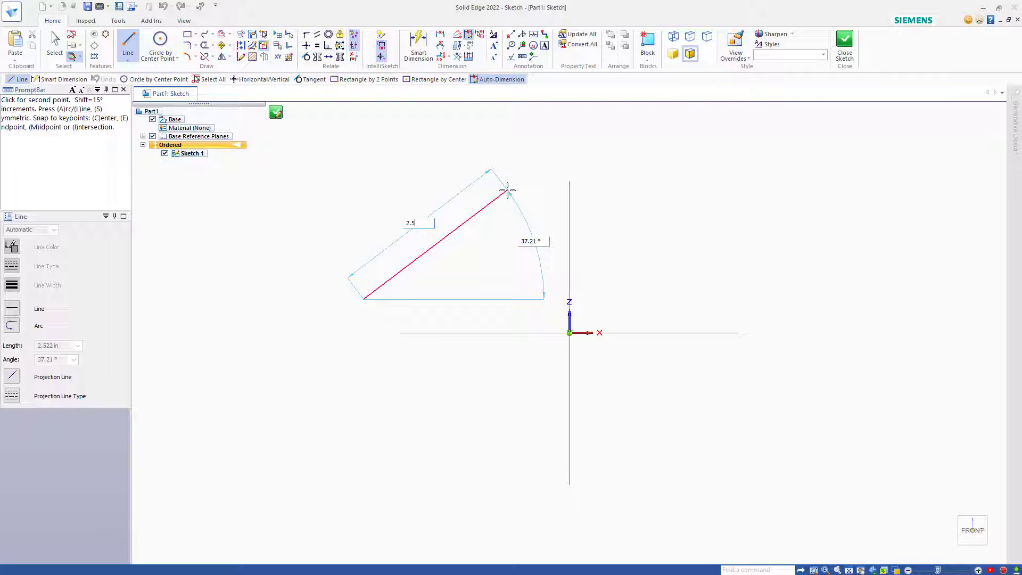
{"action": "left_click", "coordinate": [508, 190]}
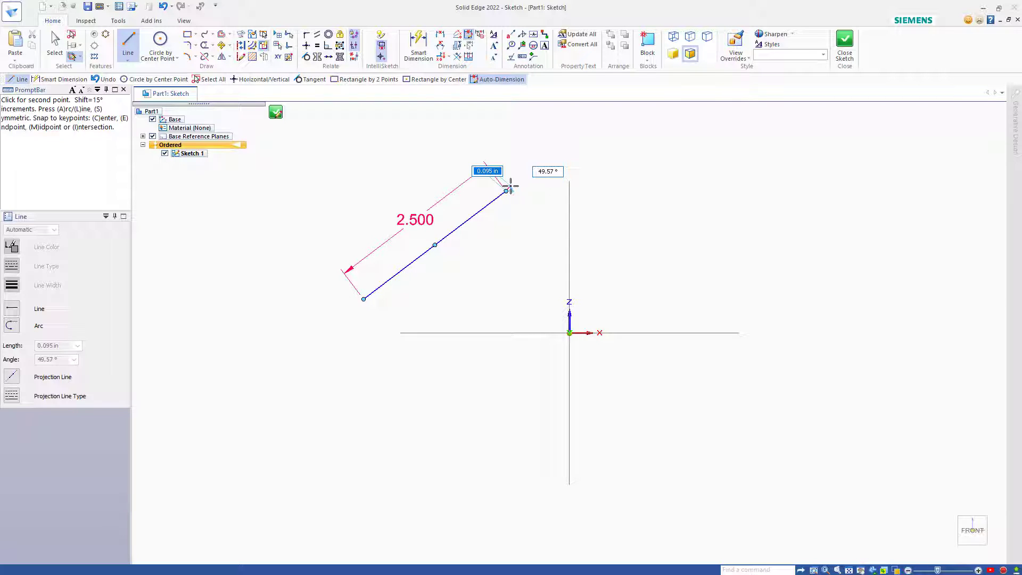
{"action": "key", "text": "ctrl+z"}
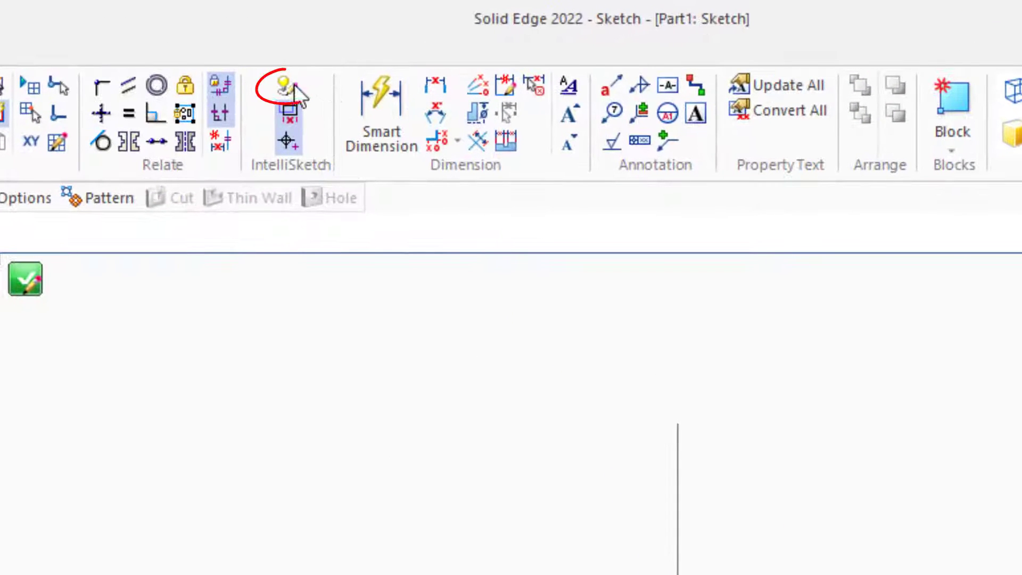
Enable IntelliSketch auto-dimensions for new geometry, then resume drawing from the 2.500 line's upper end.
{"action": "left_click", "coordinate": [285, 88]}
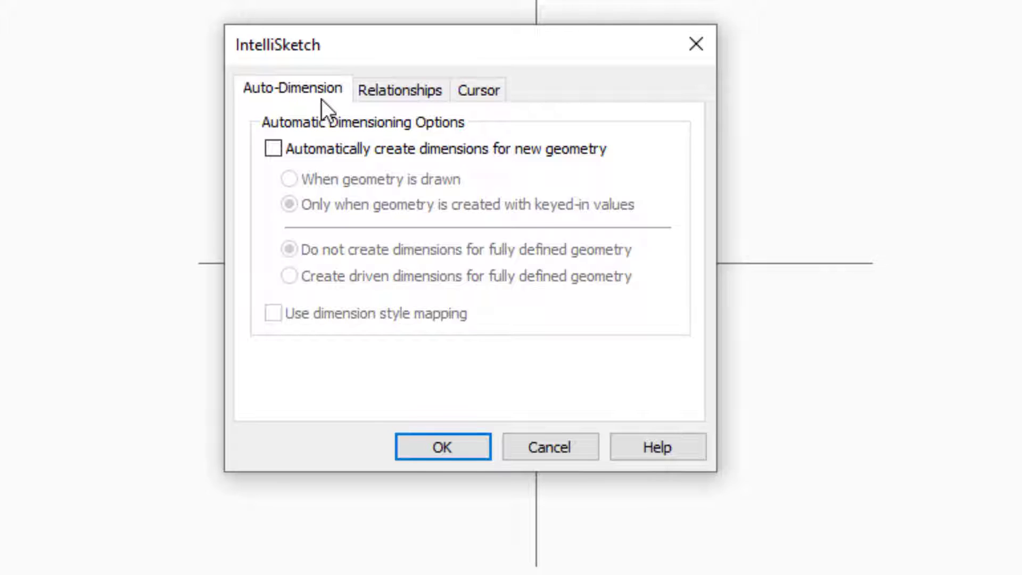
{"action": "left_click", "coordinate": [282, 148]}
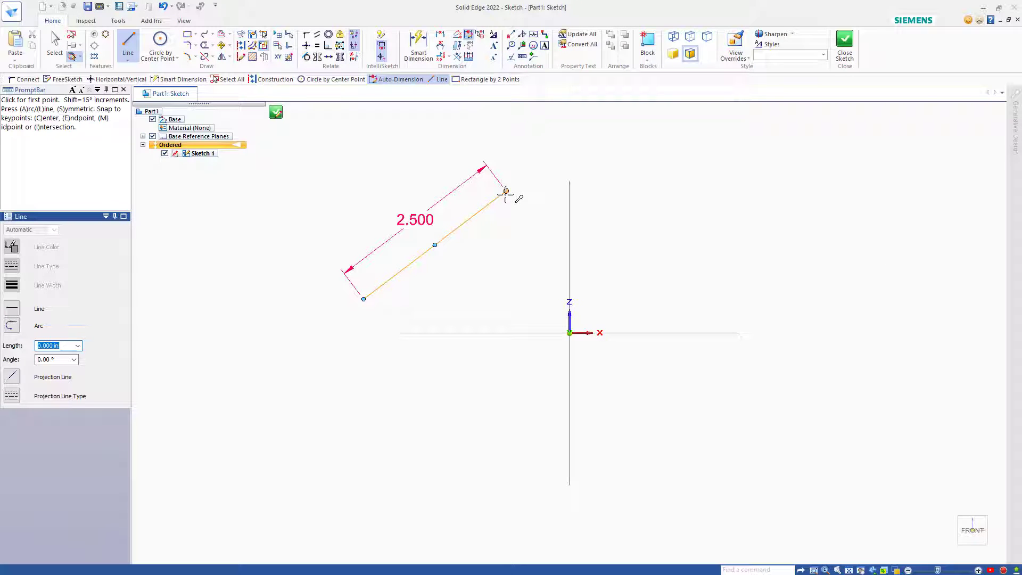
{"action": "left_click", "coordinate": [506, 191]}
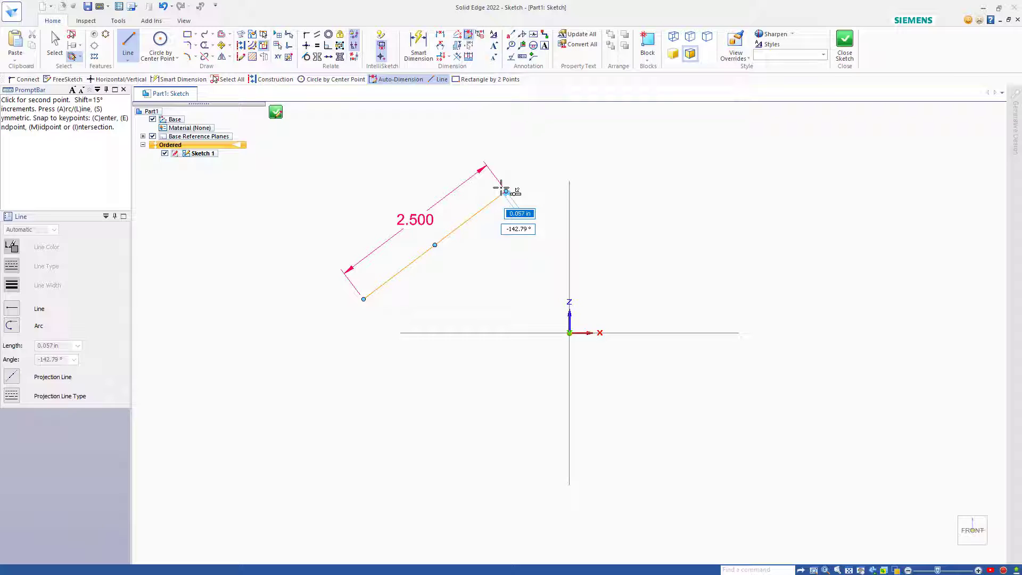
Add a connecting arc, top line, 180° right arc, bottom line and closing arc to the start point.
{"action": "left_click", "coordinate": [589, 164]}
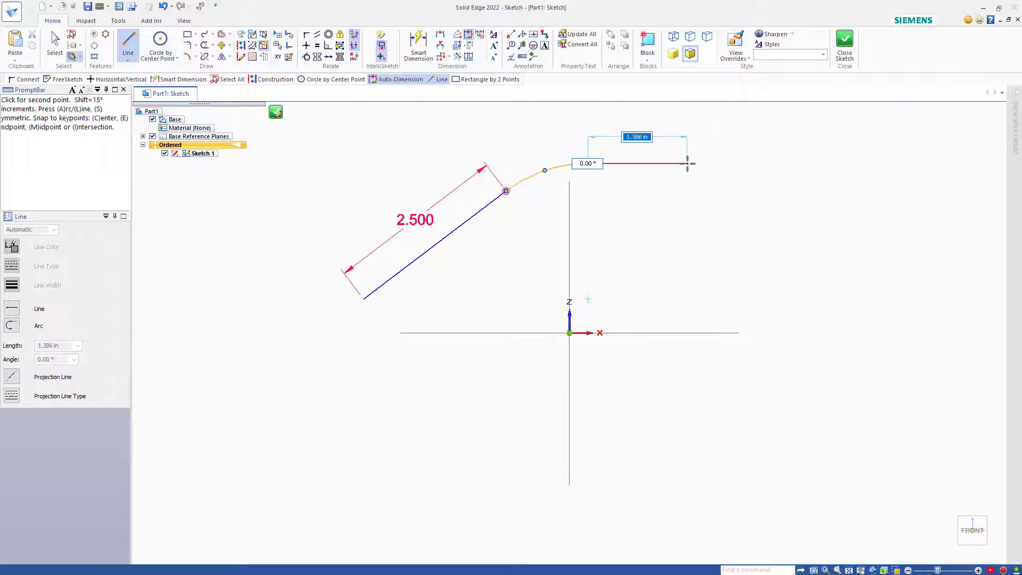
{"action": "left_click", "coordinate": [689, 163]}
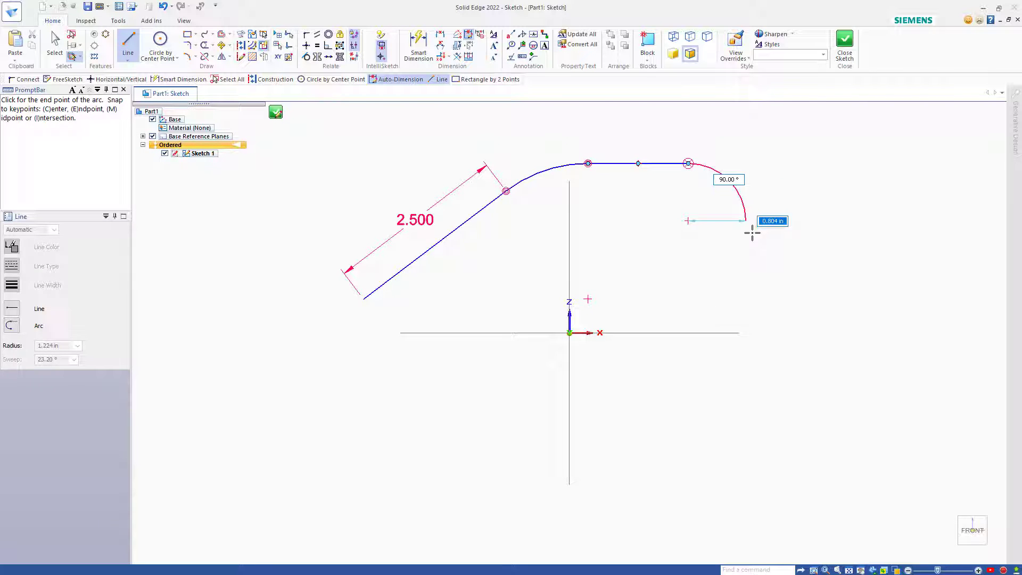
{"action": "left_click", "coordinate": [688, 345]}
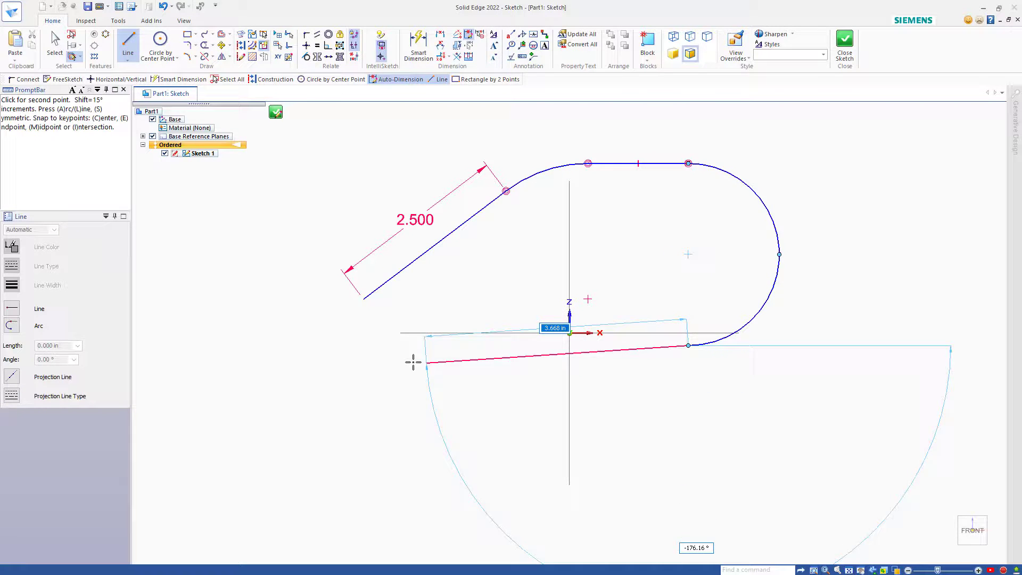
{"action": "left_click", "coordinate": [389, 351]}
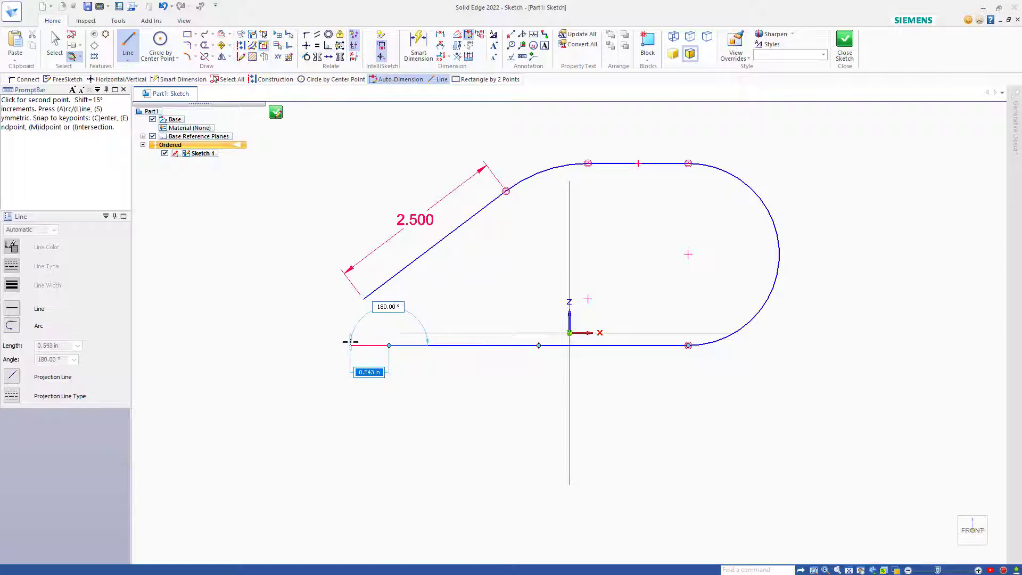
{"action": "key", "text": "a"}
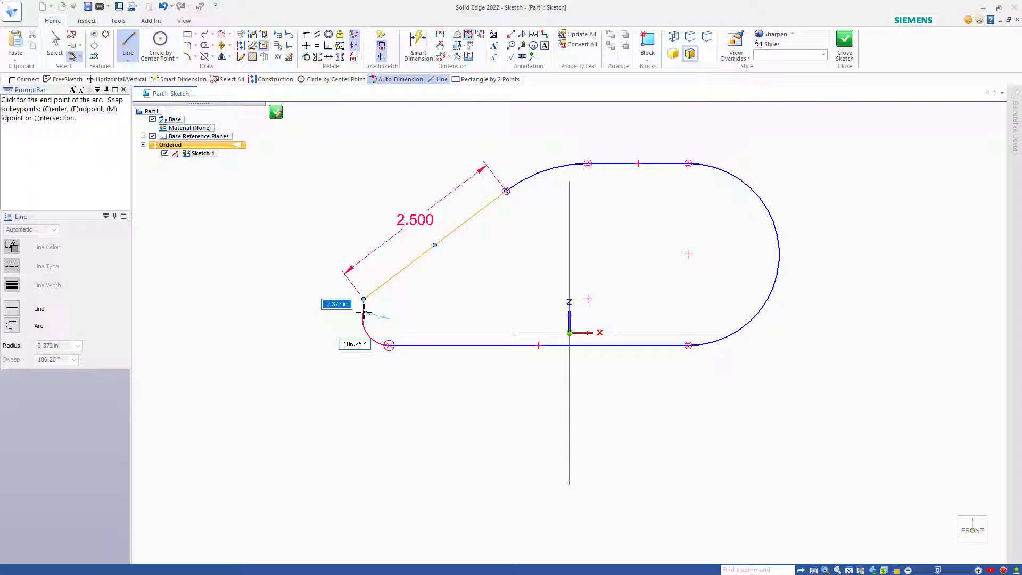
{"action": "left_click", "coordinate": [363, 299]}
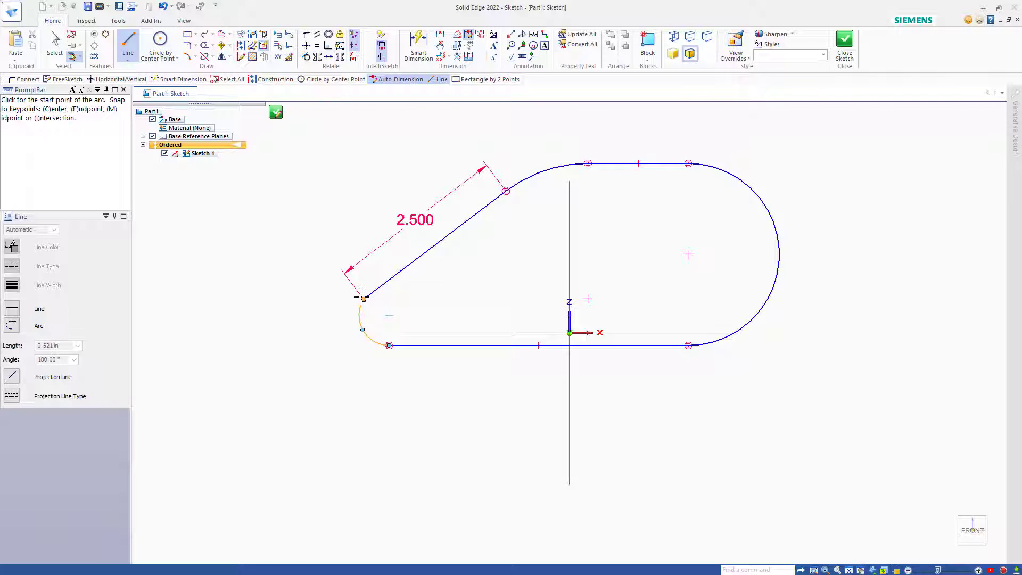
{"action": "right_click", "coordinate": [327, 324]}
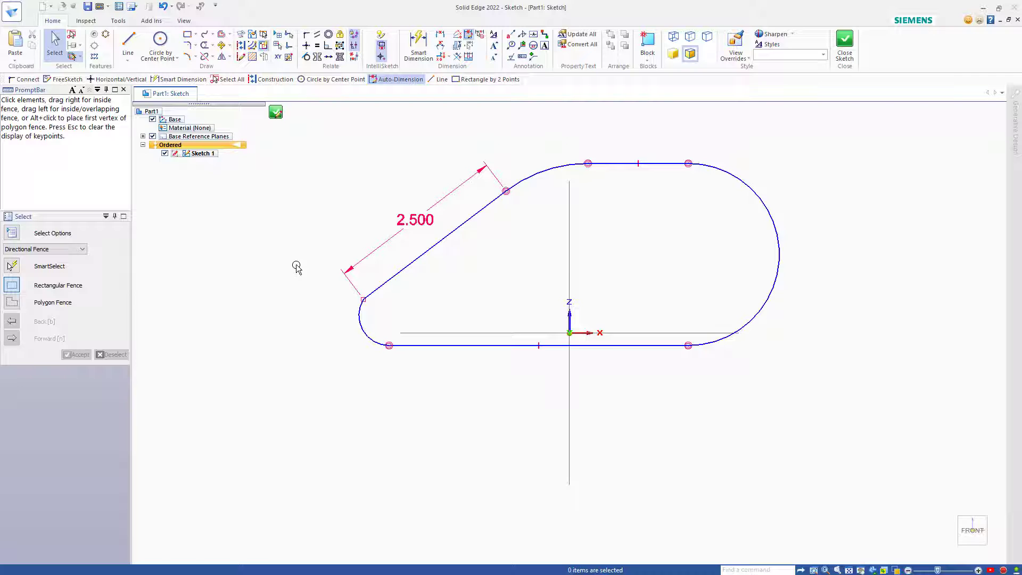
Apply a Tangent relation between the lower-left arc and the slanted 2.500 in line.
{"action": "left_click", "coordinate": [308, 57]}
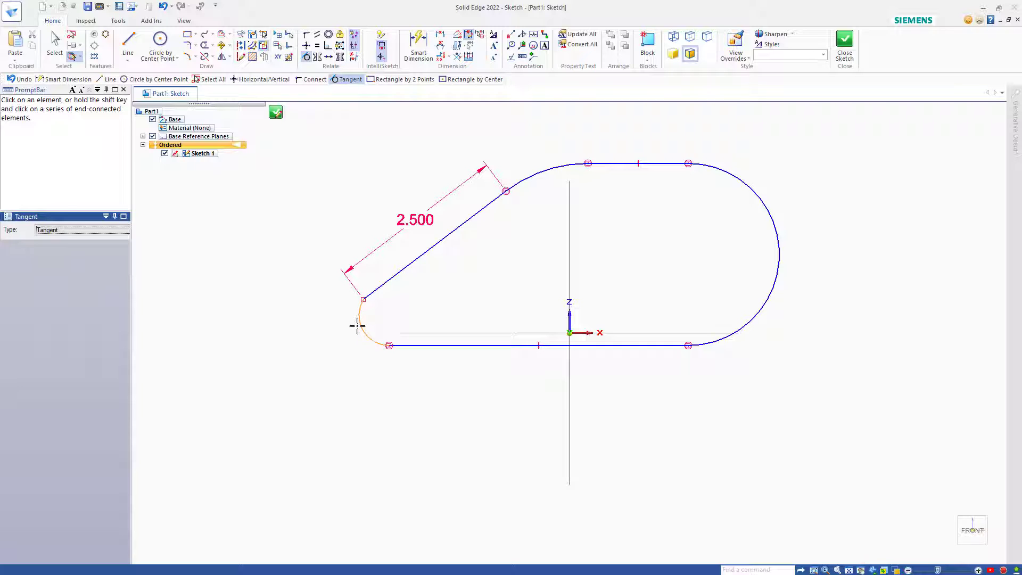
{"action": "left_click", "coordinate": [357, 326]}
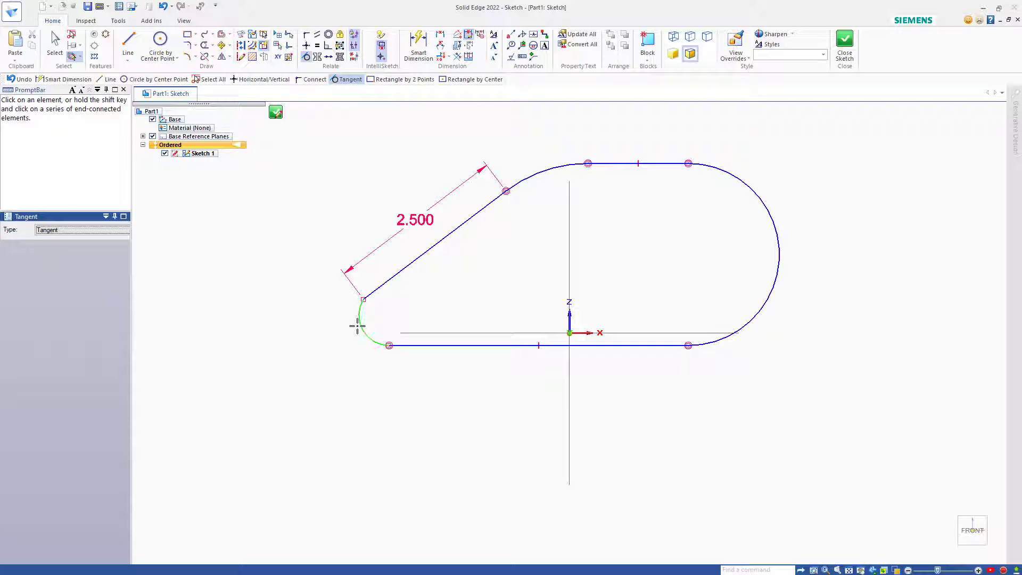
{"action": "left_click", "coordinate": [393, 269]}
{"action": "left_click", "coordinate": [394, 273]}
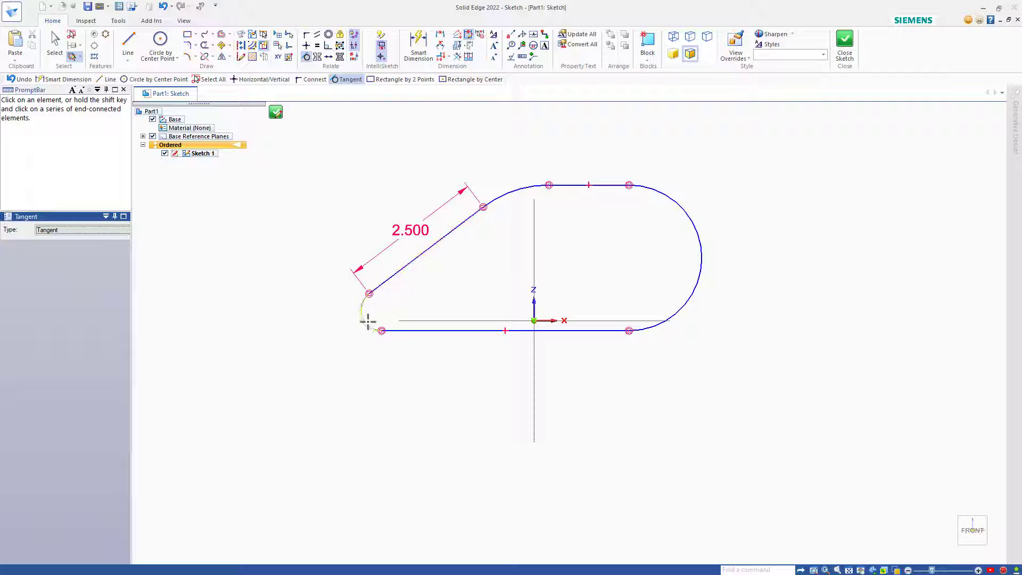
{"action": "scroll", "coordinate": [364, 326], "scroll_direction": "down", "scroll_amount": 1}
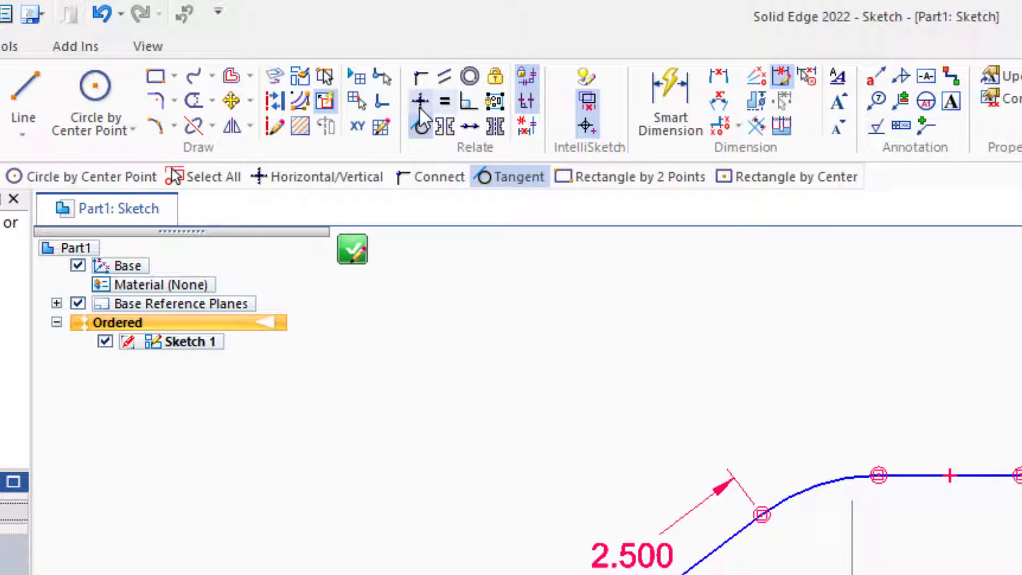
Draw a three-segment line chain to the left of the slot.
{"action": "left_click", "coordinate": [421, 127]}
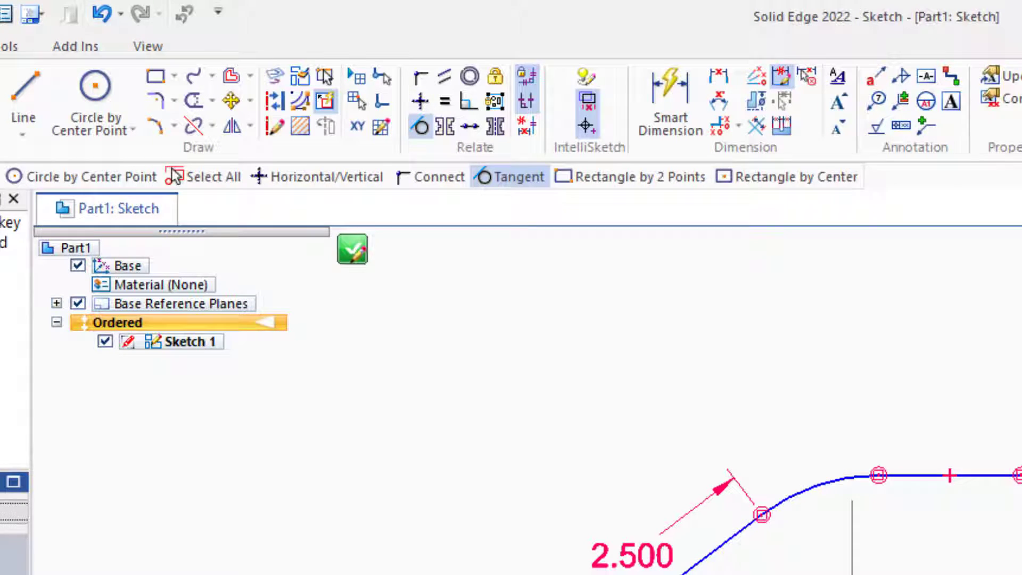
{"action": "key", "text": "l"}
{"action": "left_click", "coordinate": [205, 403]}
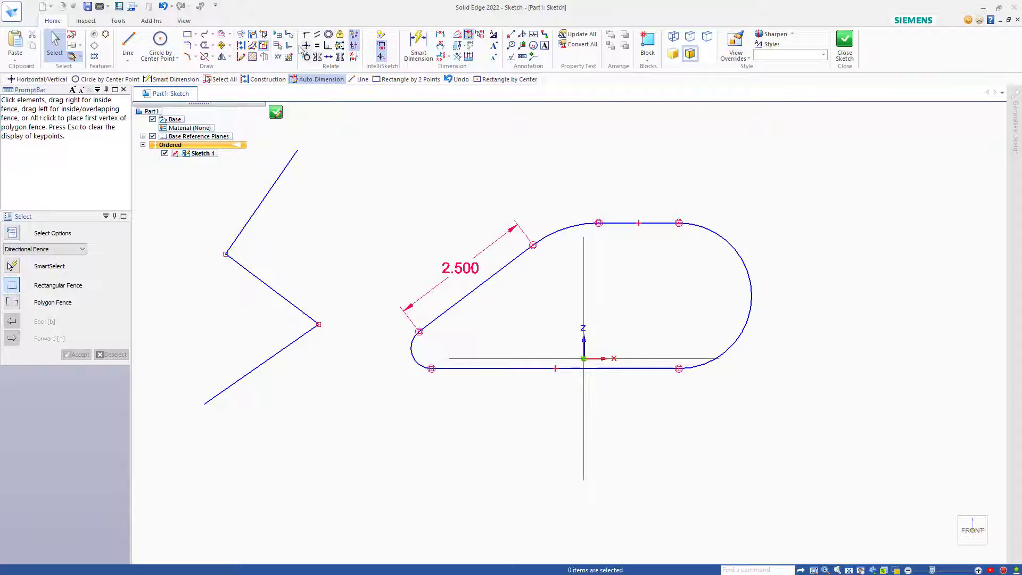
Make the chain's lower line horizontal and its upper-left line vertical, then toggle relationship display.
{"action": "left_click", "coordinate": [307, 46]}
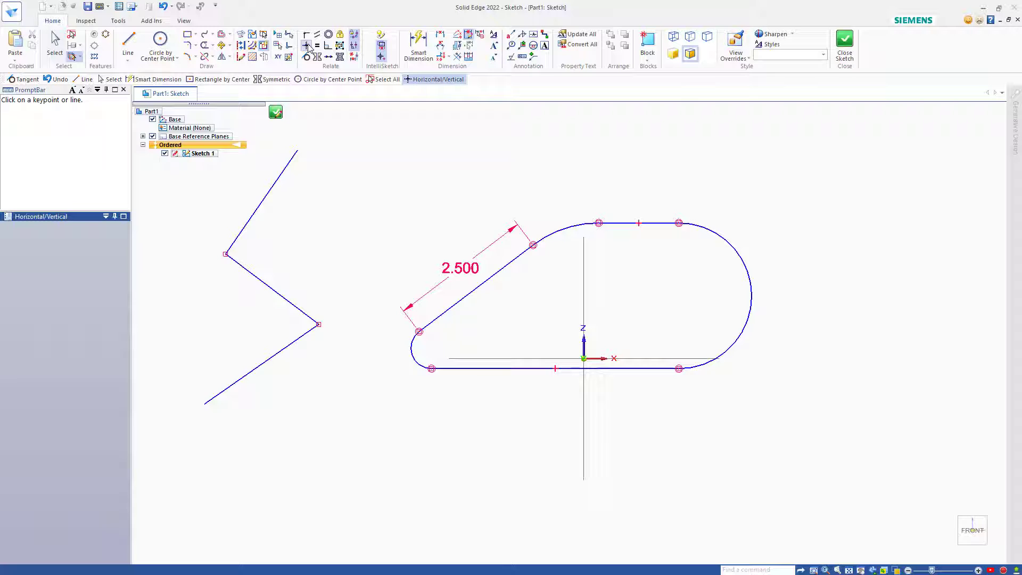
{"action": "left_click", "coordinate": [274, 355]}
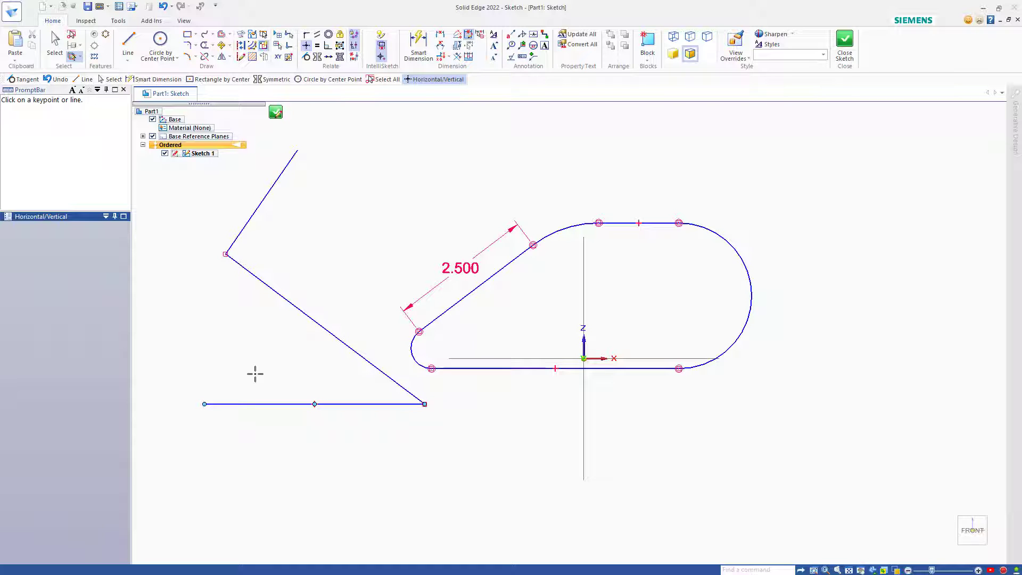
{"action": "left_click", "coordinate": [246, 222]}
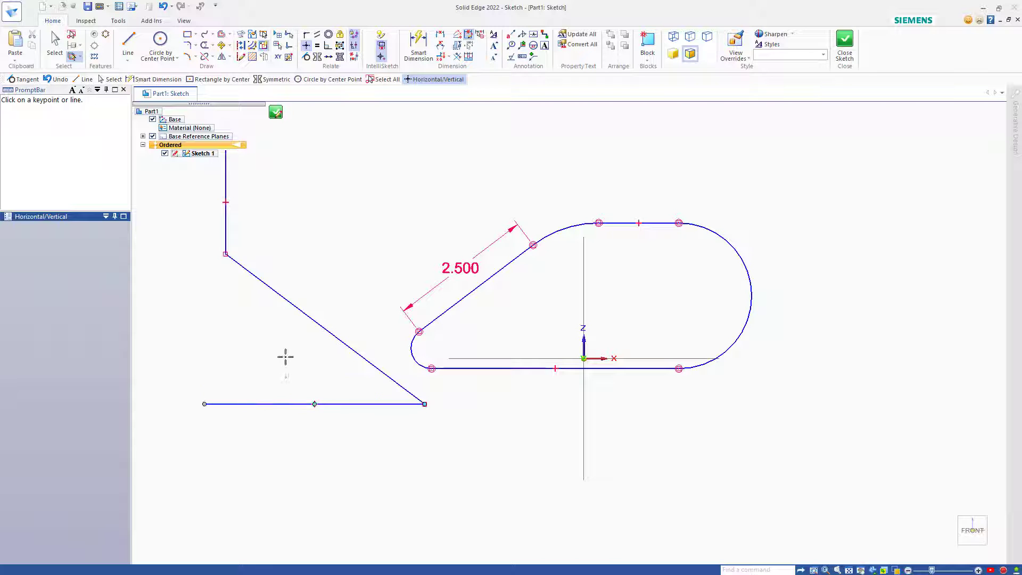
{"action": "scroll", "coordinate": [255, 301], "scroll_direction": "down", "scroll_amount": 1}
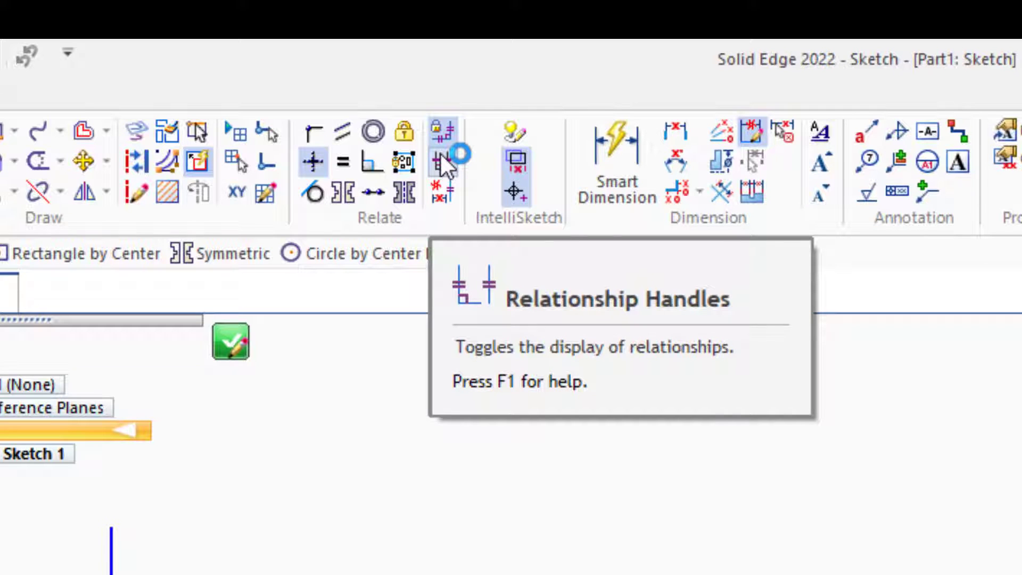
{"action": "left_click", "coordinate": [442, 161]}
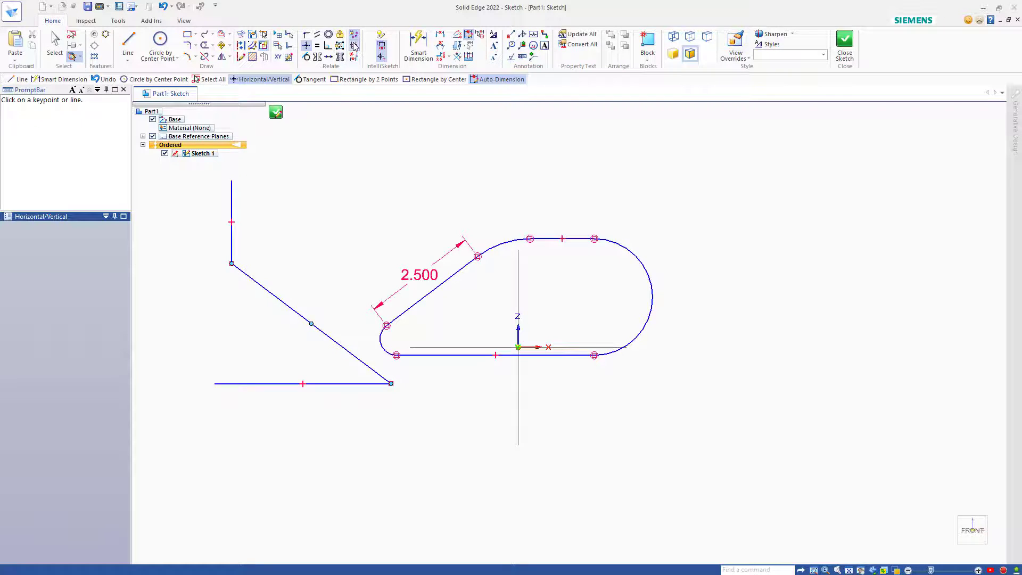
Dimension the slot's bottom edge at 4.319 in, then pick the slanted edge for dimensioning.
{"action": "key", "text": "Escape"}
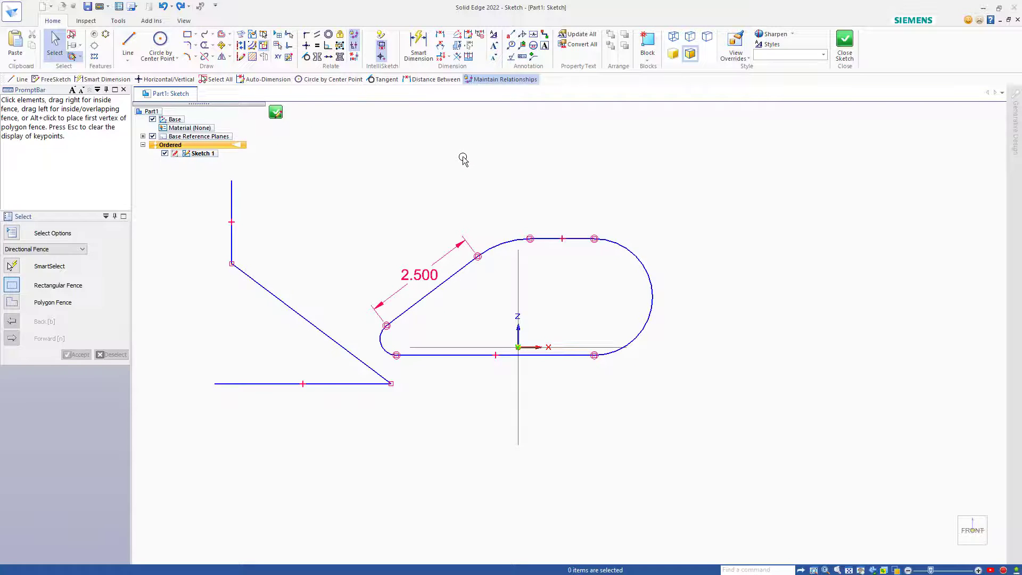
{"action": "left_click", "coordinate": [429, 50]}
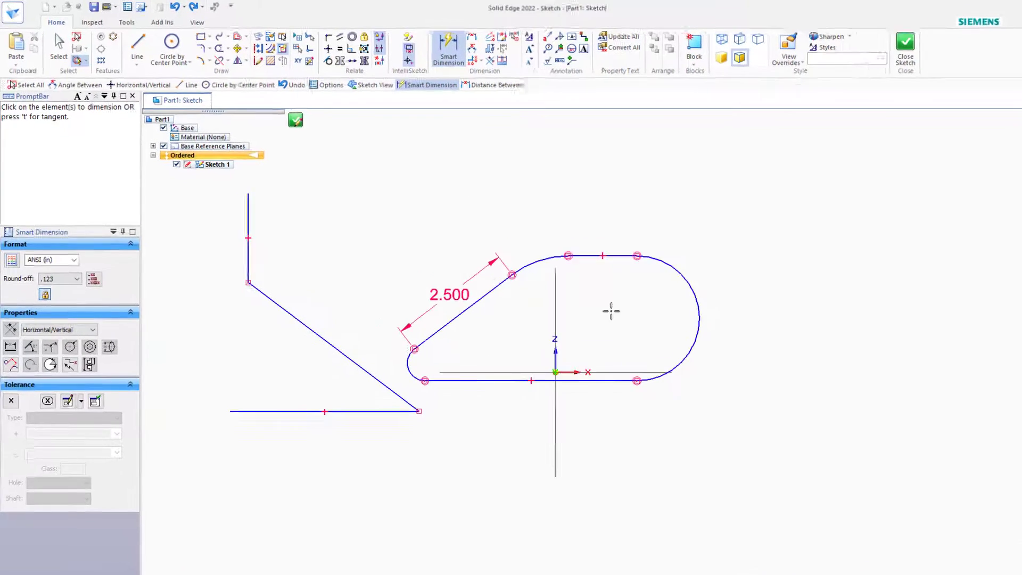
{"action": "left_click", "coordinate": [532, 381]}
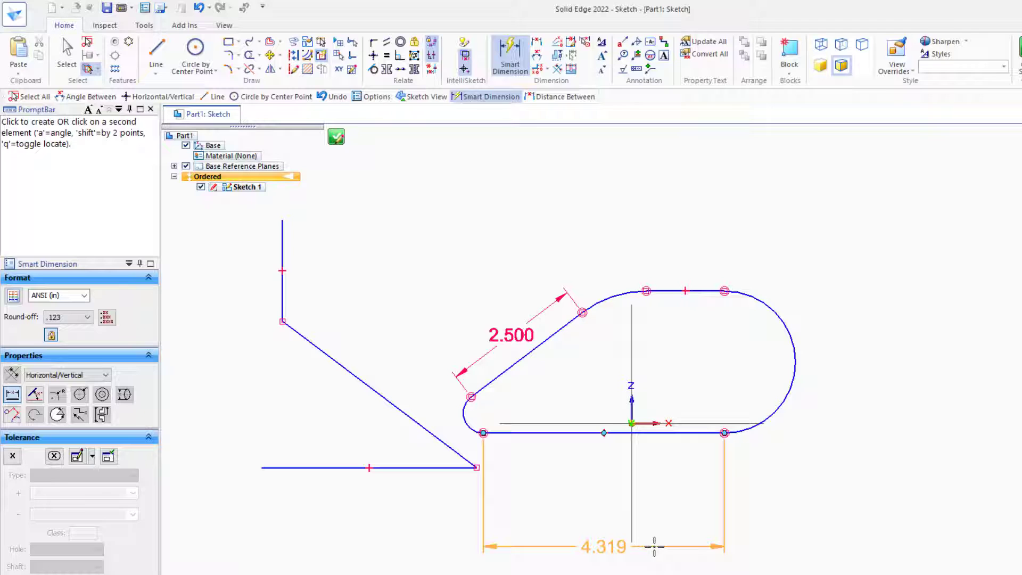
{"action": "left_click", "coordinate": [677, 494]}
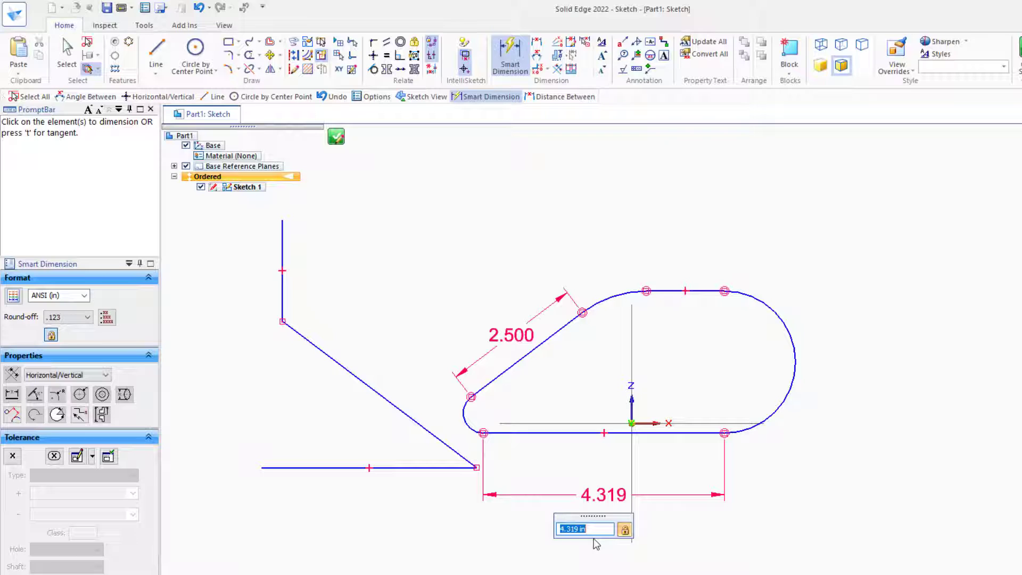
{"action": "left_click", "coordinate": [533, 350]}
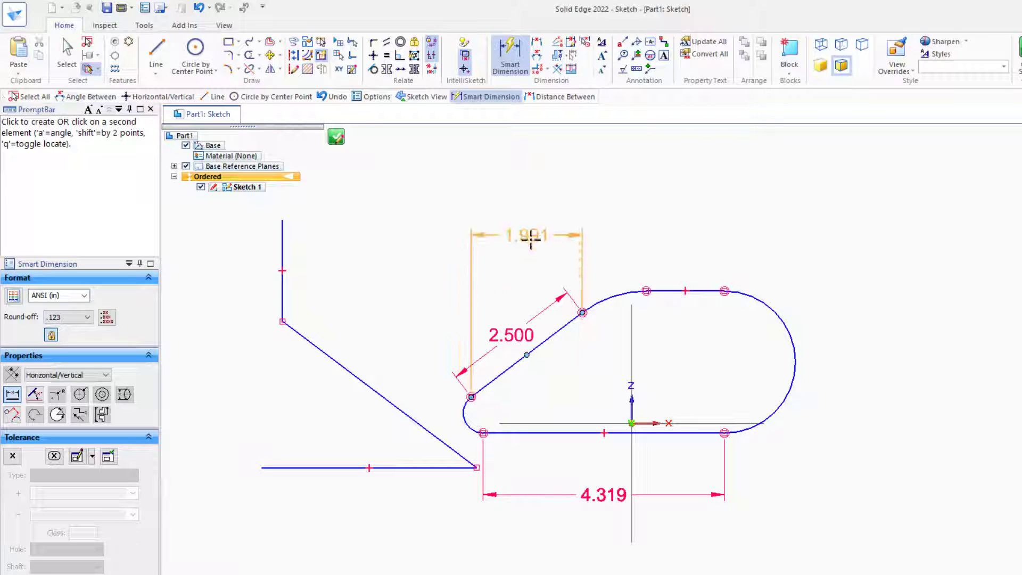
{"action": "scroll", "coordinate": [383, 349], "scroll_direction": "up", "scroll_amount": 2}
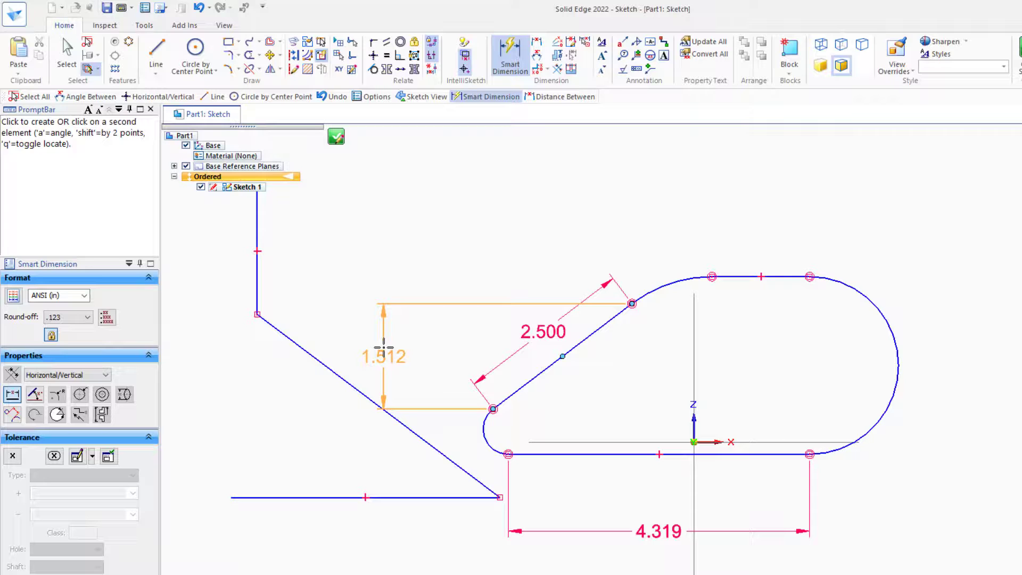
{"action": "scroll", "coordinate": [391, 340], "scroll_direction": "up", "scroll_amount": 1}
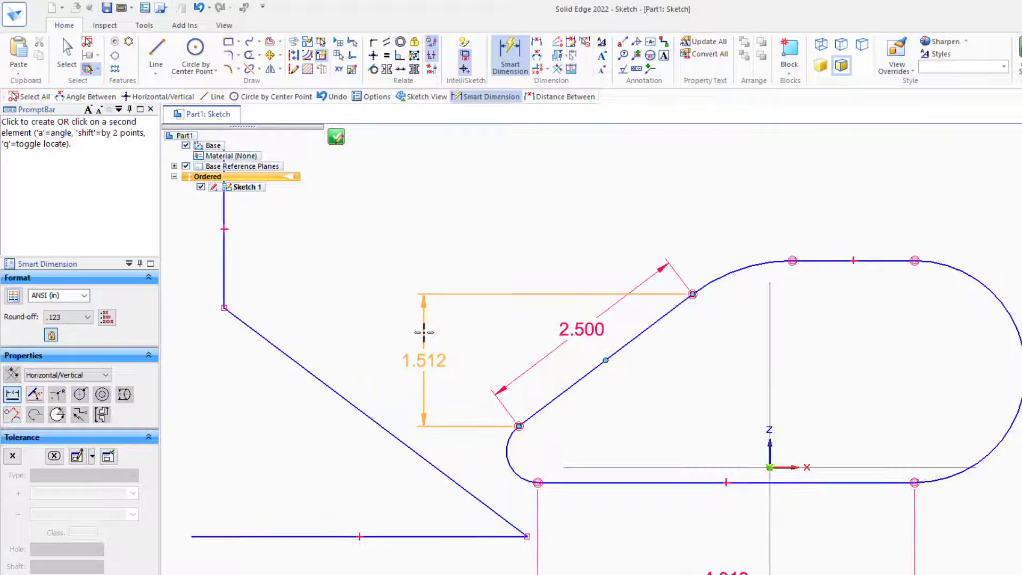
{"action": "scroll", "coordinate": [548, 342], "scroll_direction": "up", "scroll_amount": 1}
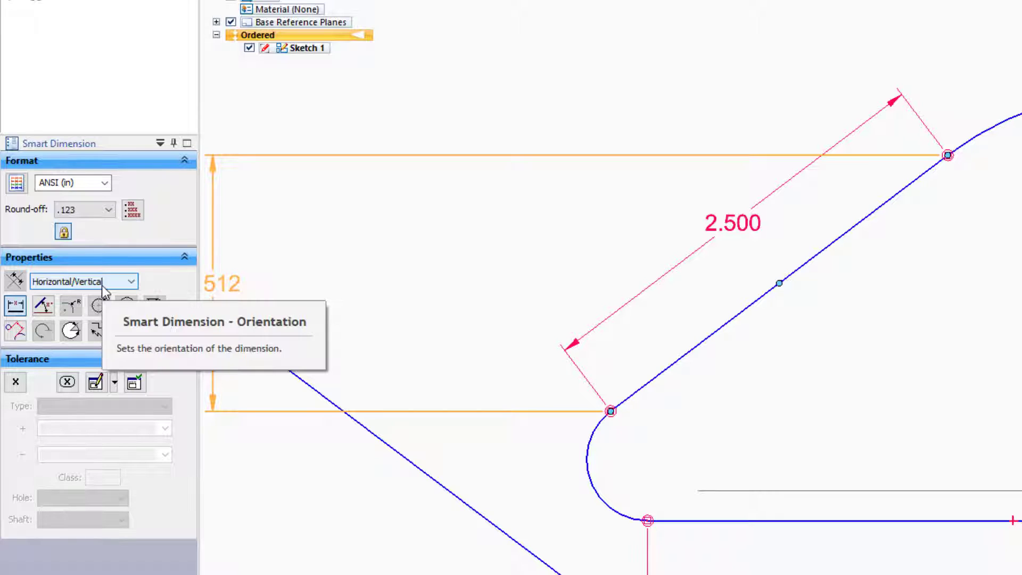
Set dimension orientation to Automatic, preview an angle on the slanted edge, and cancel it.
{"action": "left_click", "coordinate": [103, 286]}
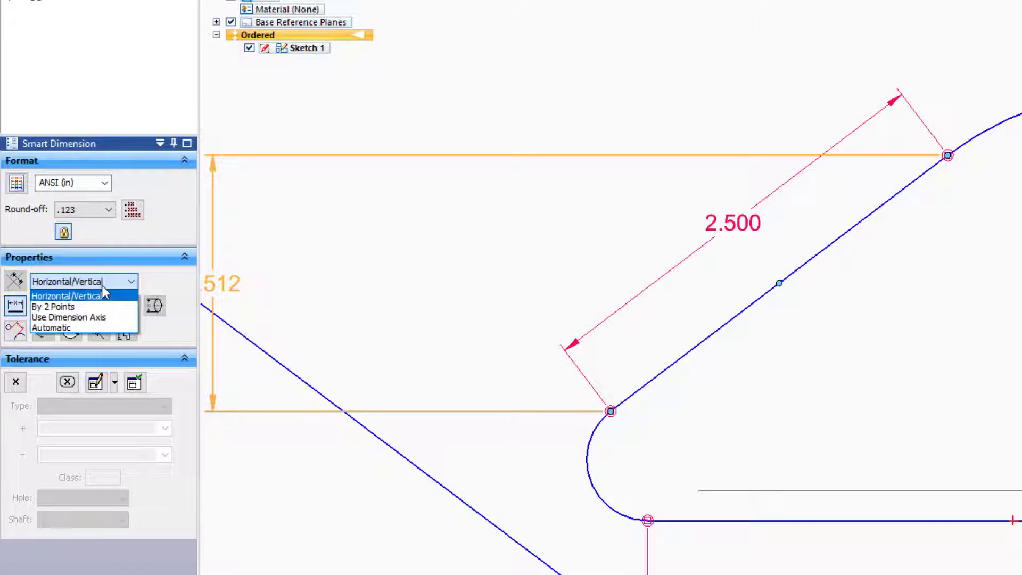
{"action": "left_click", "coordinate": [52, 328]}
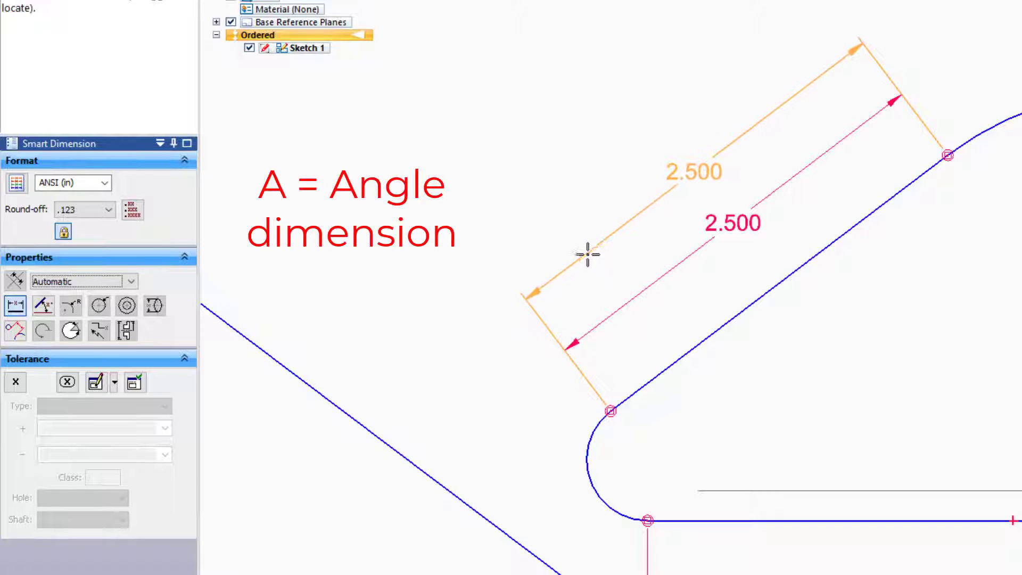
{"action": "key", "text": "a"}
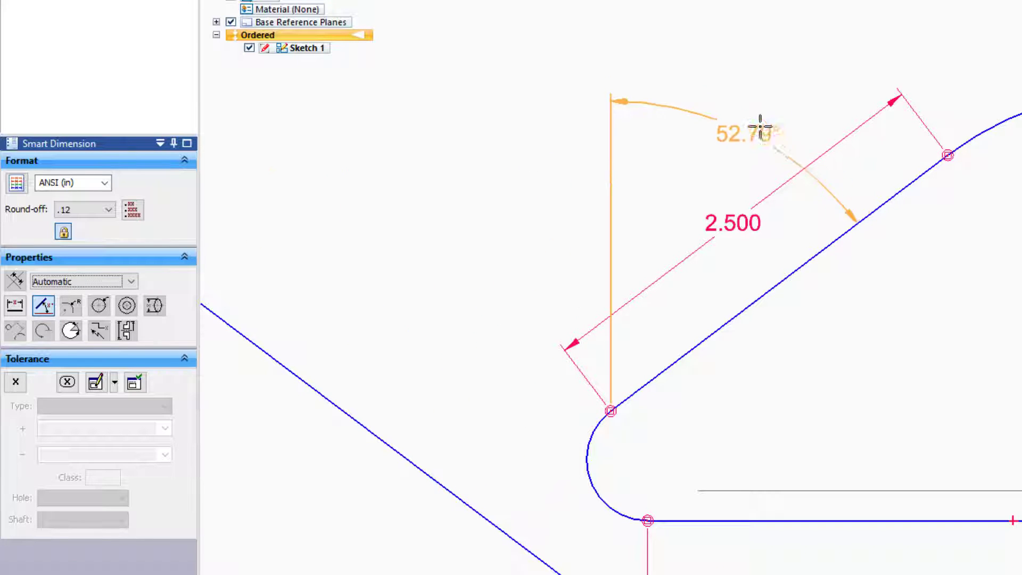
{"action": "key", "text": "Escape"}
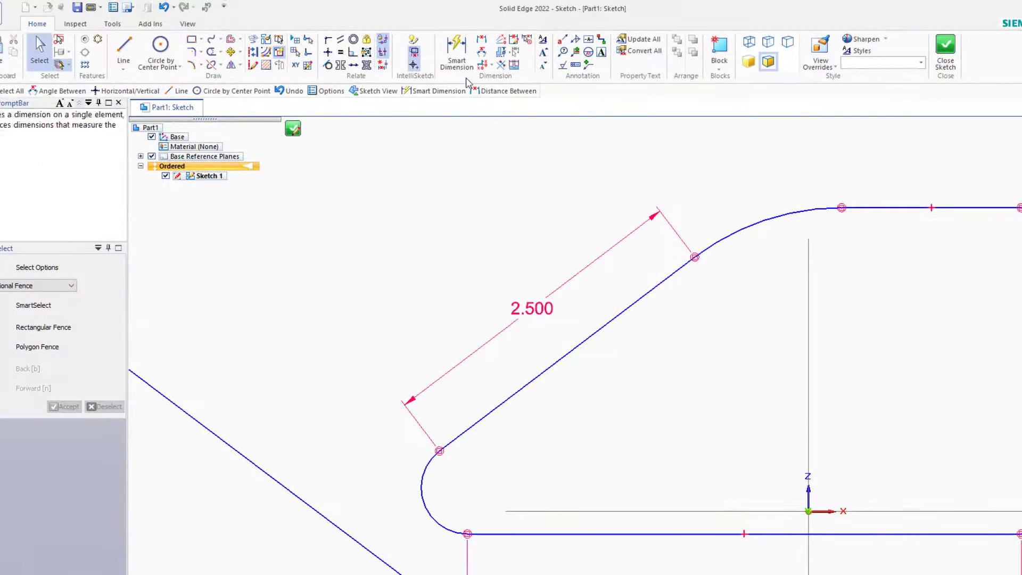
Place a 37.21° angle dimension between the slanted edge and the slot's top edge.
{"action": "left_click", "coordinate": [459, 60]}
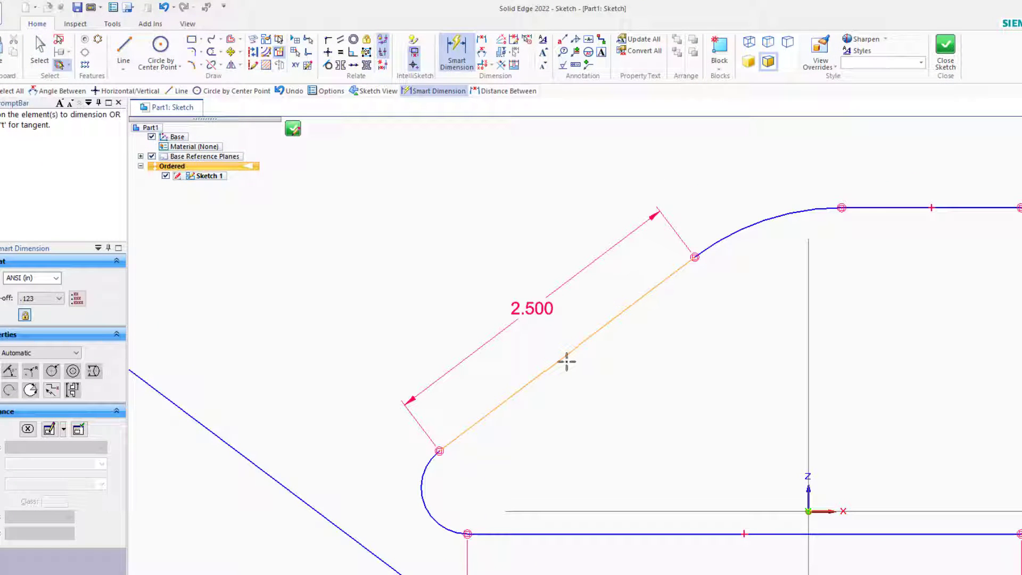
{"action": "left_click", "coordinate": [607, 325]}
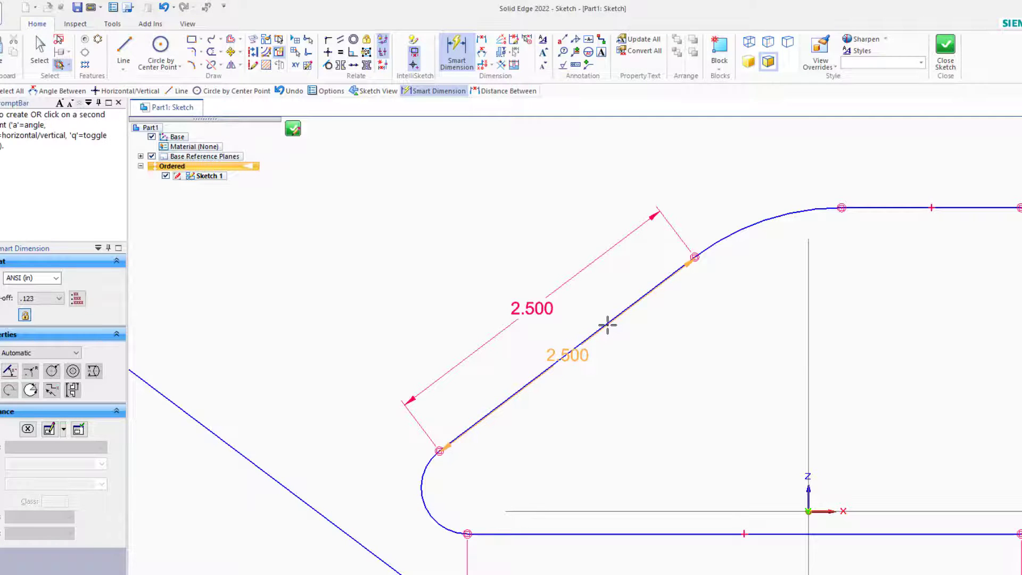
{"action": "left_click", "coordinate": [874, 207]}
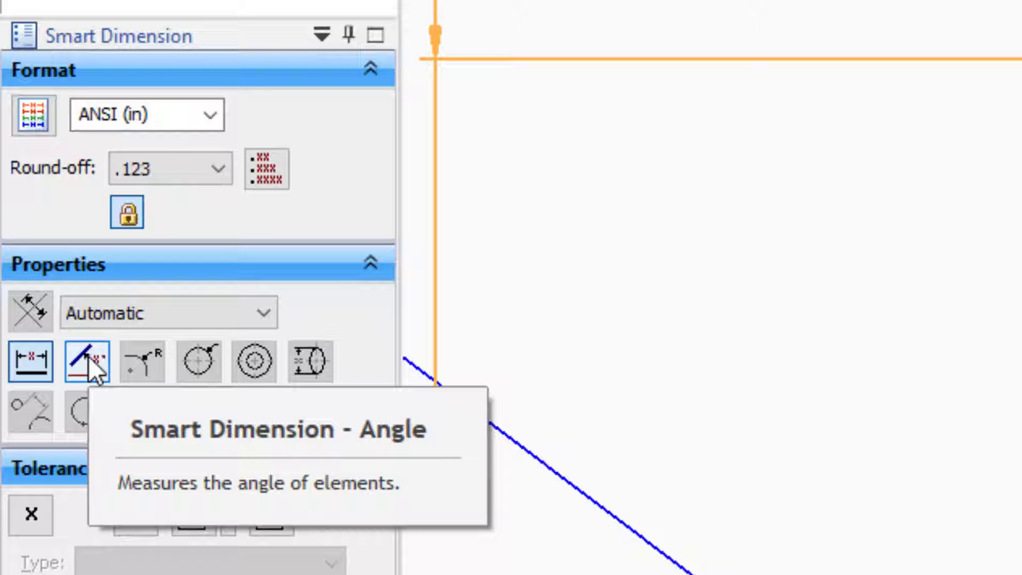
{"action": "left_click", "coordinate": [89, 356]}
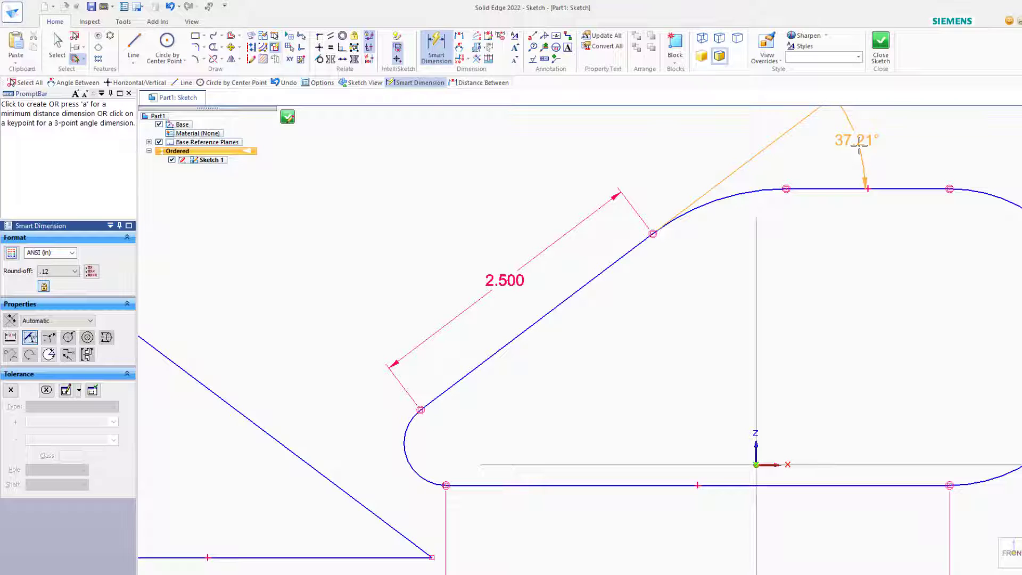
{"action": "left_click", "coordinate": [835, 149]}
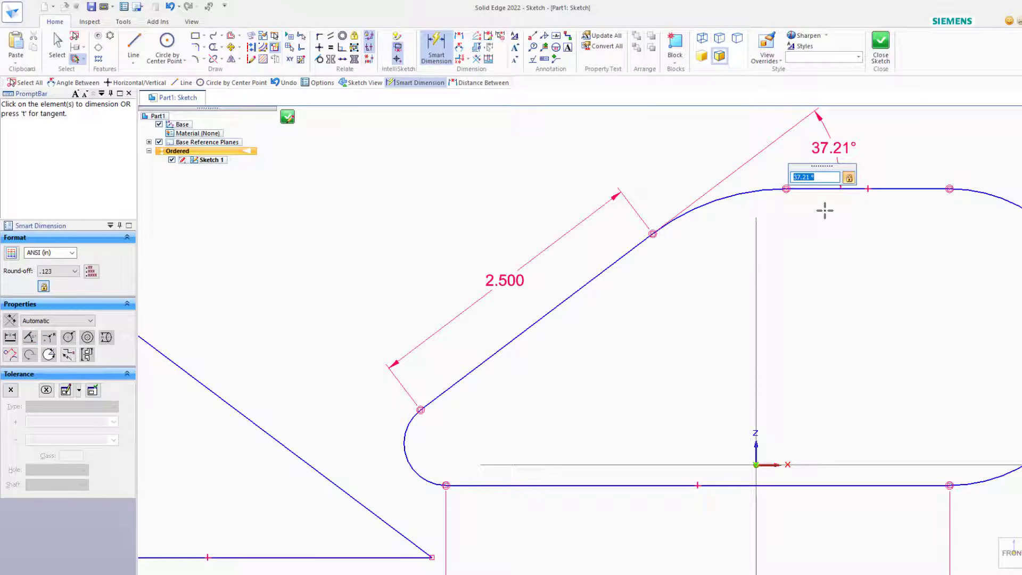
{"action": "key", "text": "Escape"}
{"action": "scroll", "coordinate": [705, 381], "scroll_direction": "down", "scroll_amount": 2}
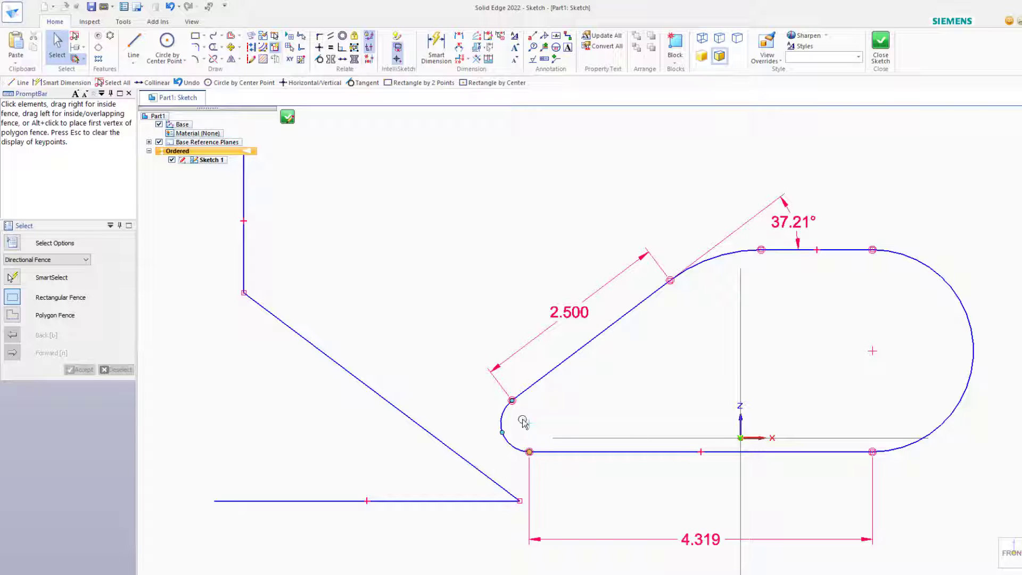
Draw a 4.415 in construction line at 11.92° joining the two arc centres.
{"action": "left_click", "coordinate": [132, 45]}
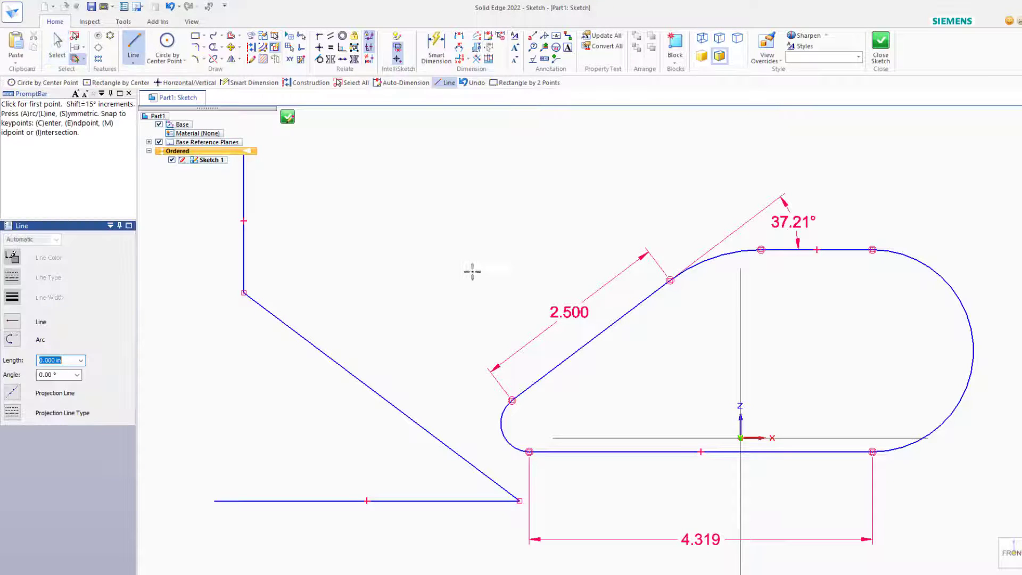
{"action": "left_click", "coordinate": [503, 428]}
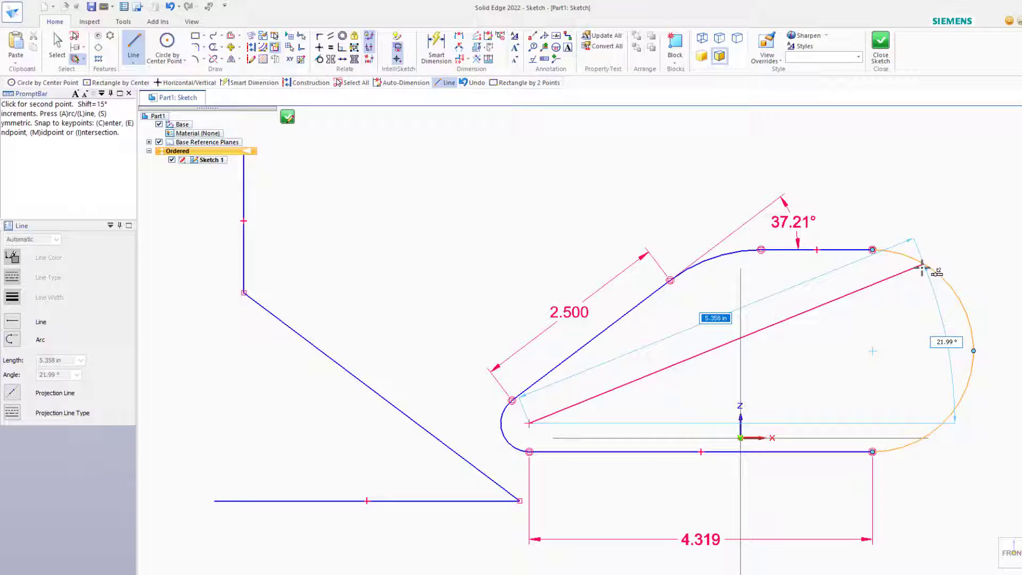
{"action": "key", "text": "c"}
{"action": "key", "text": "Escape"}
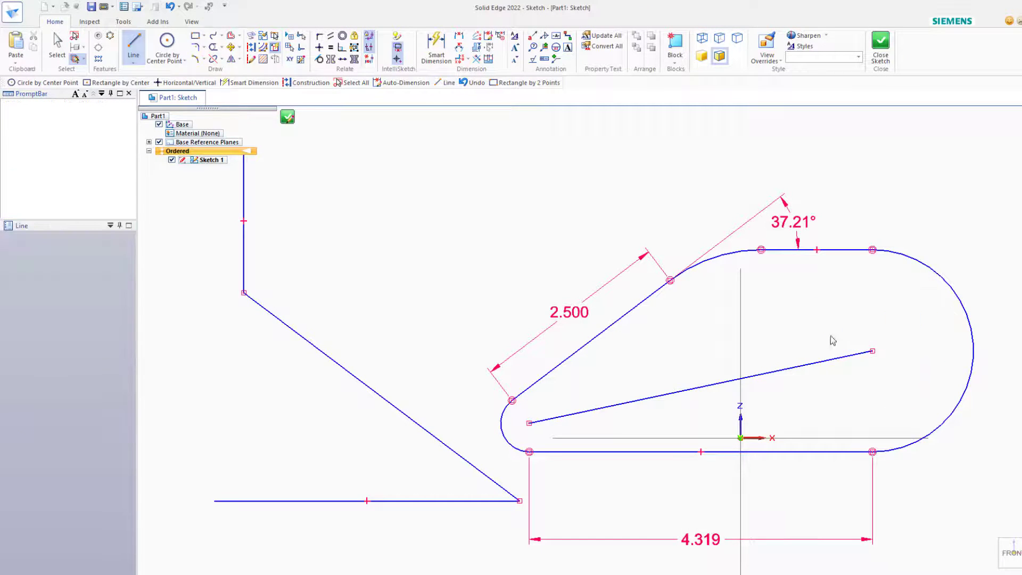
{"action": "left_click", "coordinate": [782, 360]}
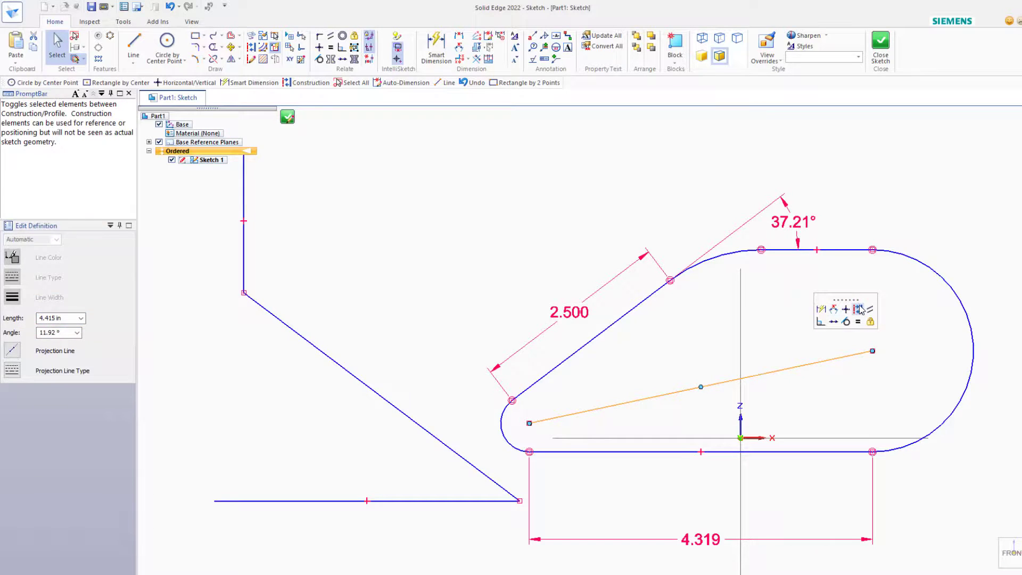
{"action": "left_click", "coordinate": [858, 309]}
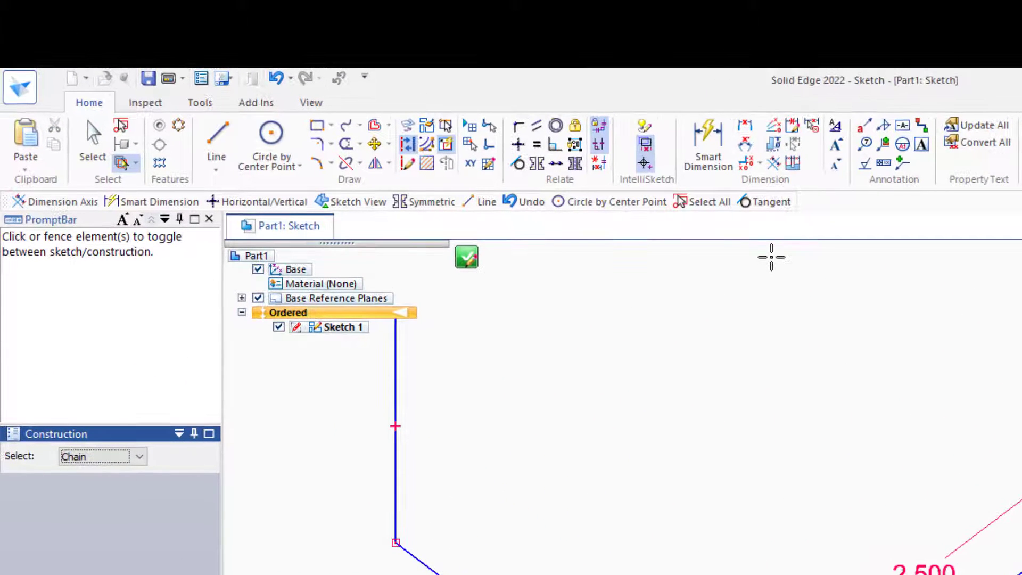
Make the dashed construction line between the arc centres the dimension axis.
{"action": "scroll", "coordinate": [767, 257], "scroll_direction": "up", "scroll_amount": 1}
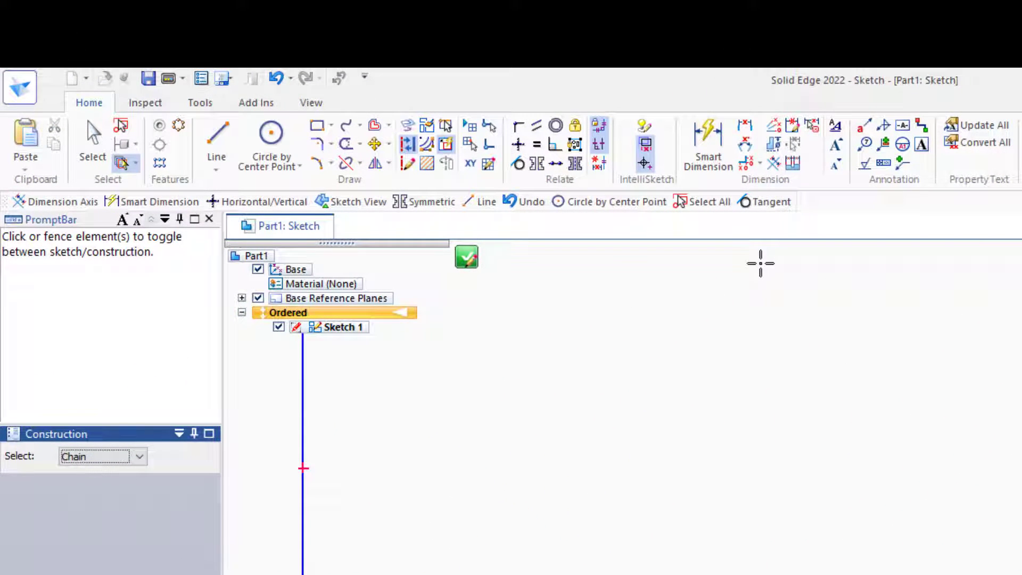
{"action": "left_click", "coordinate": [773, 163]}
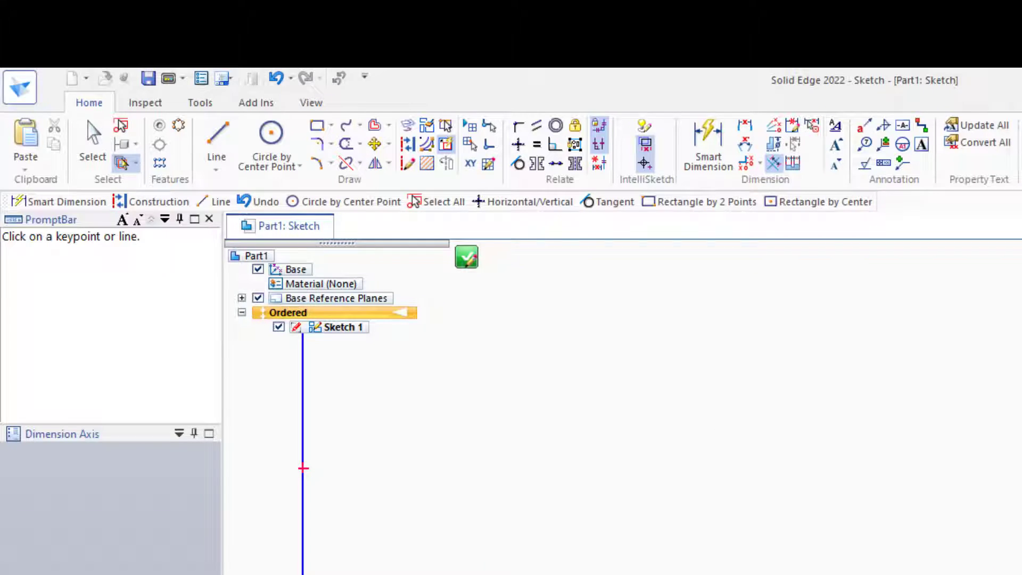
{"action": "left_click", "coordinate": [721, 437]}
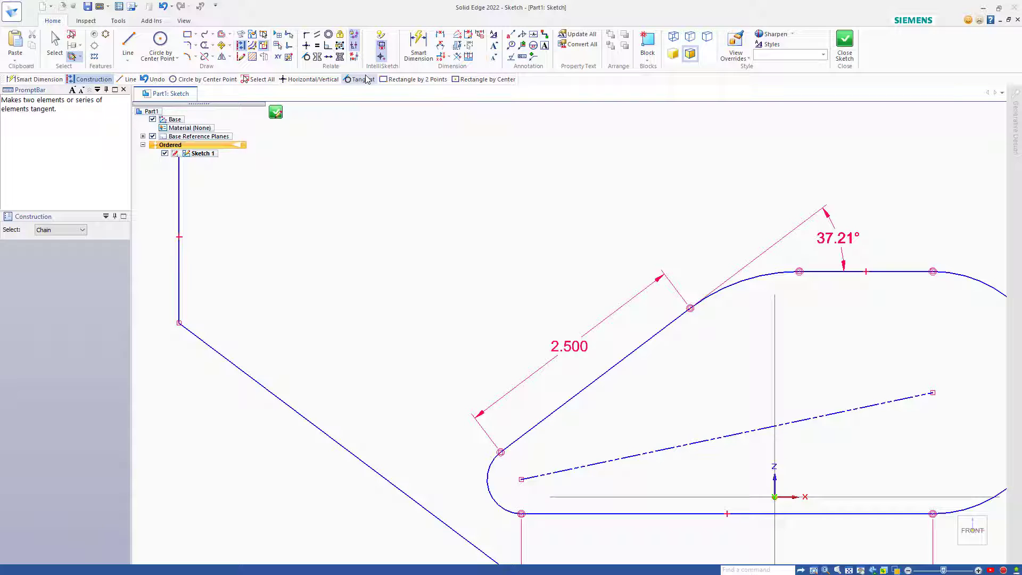
Dimension the slot 4.415 between the end arc and second element along the dimension axis.
{"action": "left_click", "coordinate": [419, 44]}
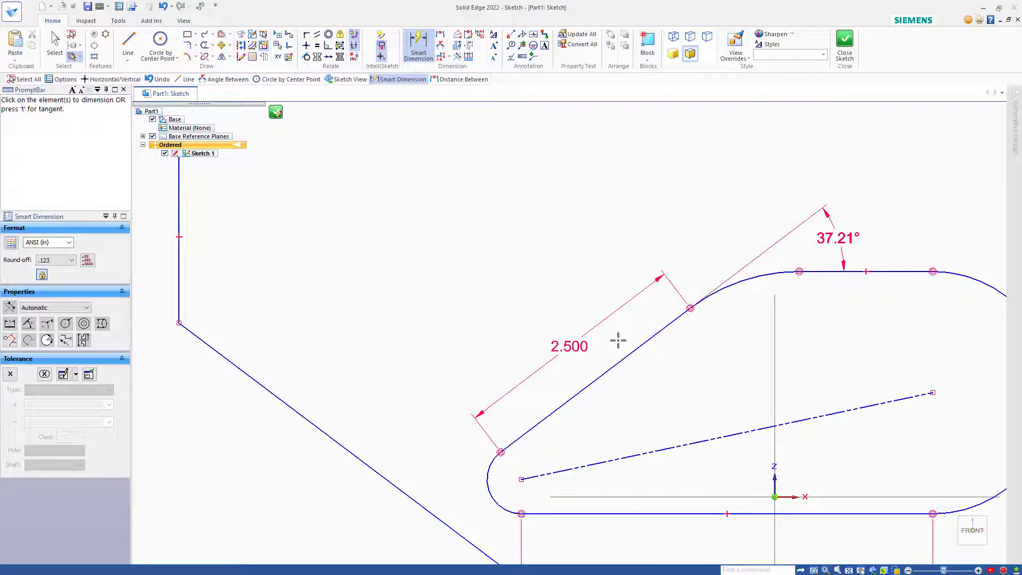
{"action": "middle_click_drag", "start_coordinate": [613, 365], "coordinate": [358, 438]}
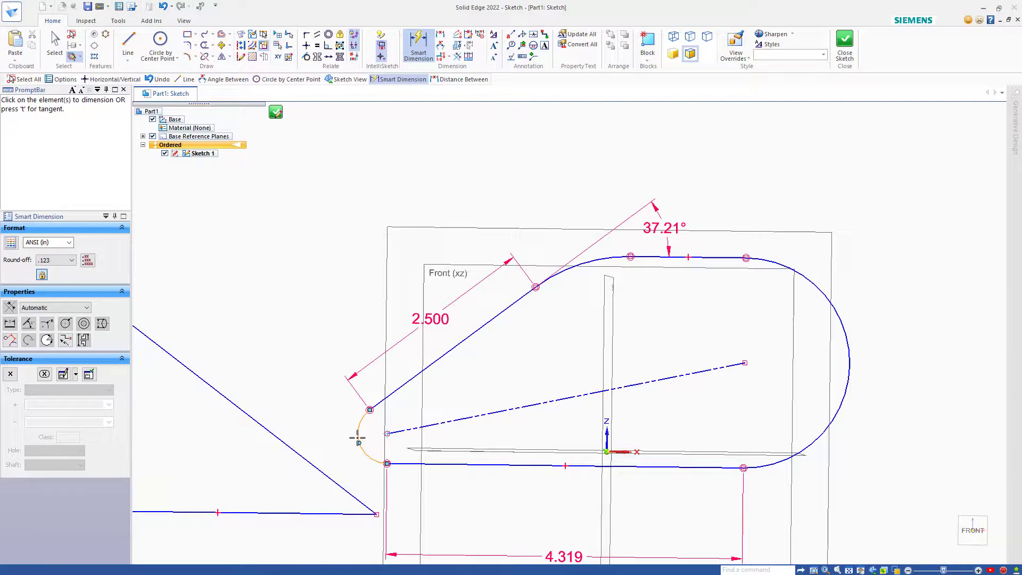
{"action": "left_click", "coordinate": [357, 438]}
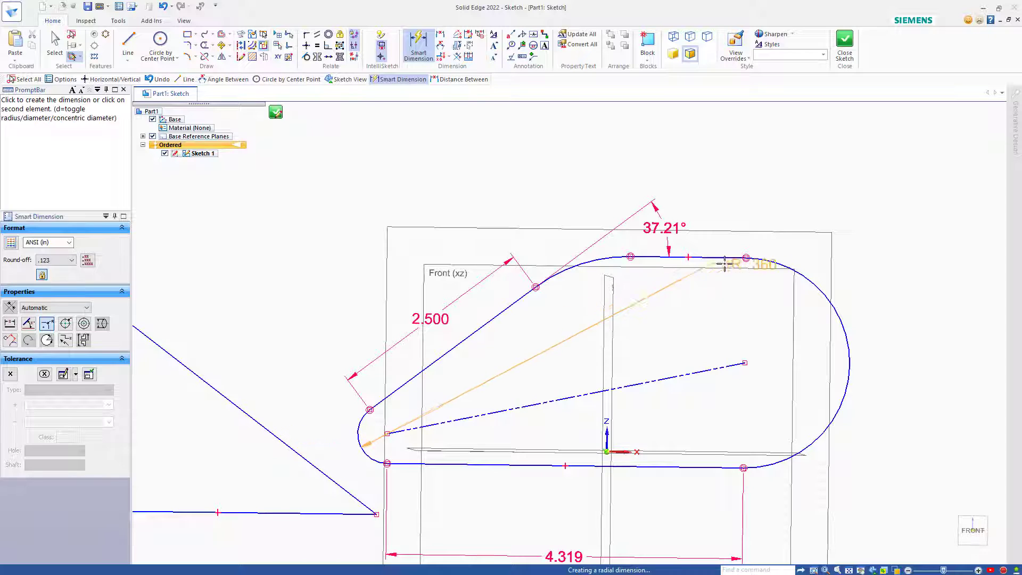
{"action": "left_click", "coordinate": [746, 258]}
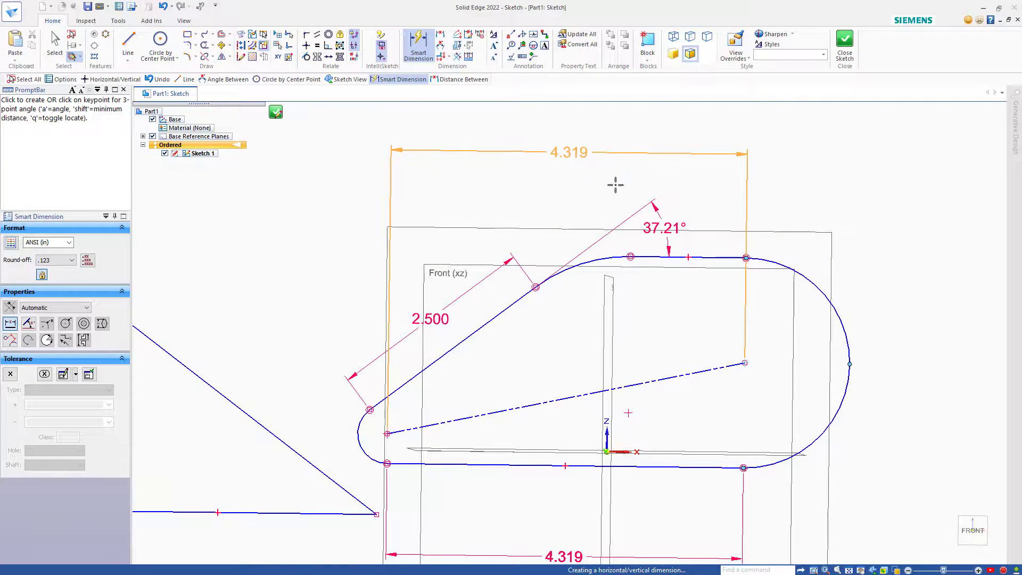
{"action": "scroll", "coordinate": [54, 306], "scroll_direction": "down", "scroll_amount": 1}
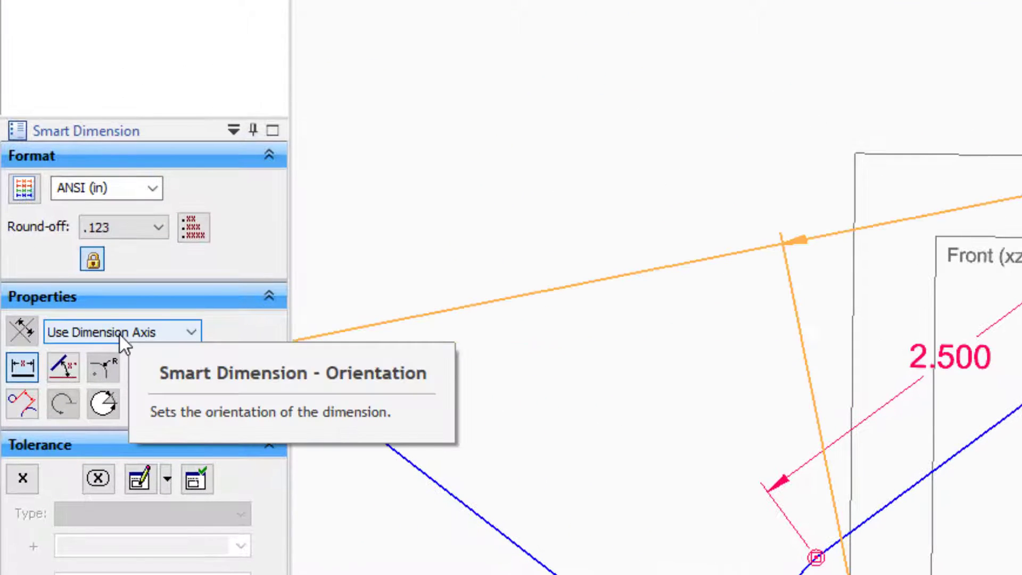
{"action": "left_click", "coordinate": [120, 335]}
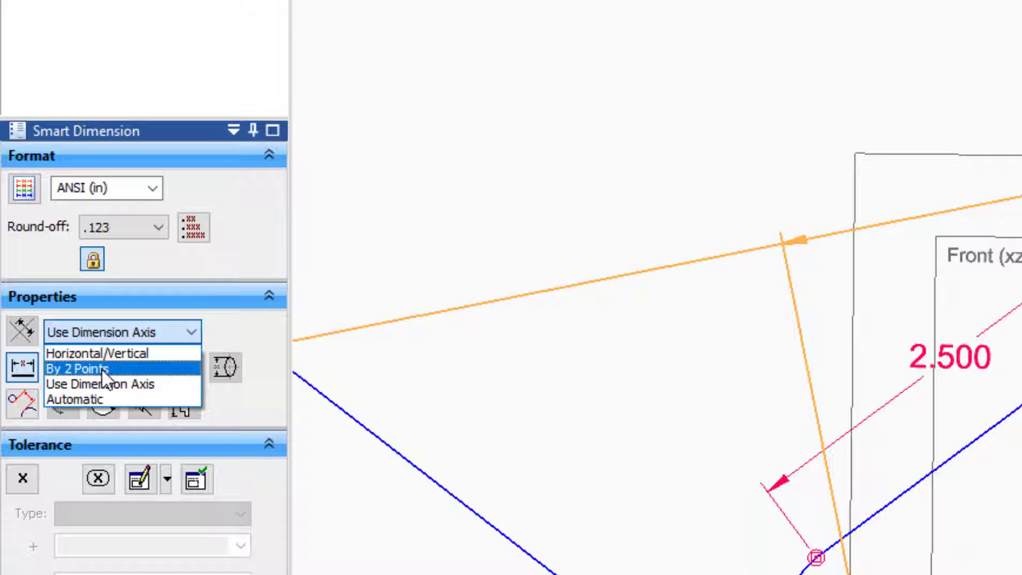
{"action": "left_click", "coordinate": [99, 383]}
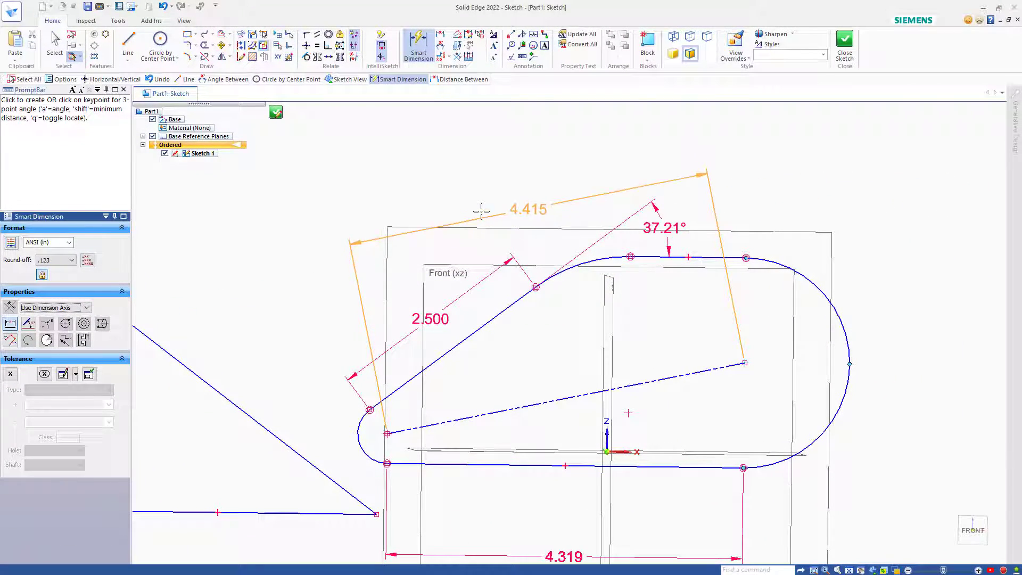
{"action": "left_click", "coordinate": [473, 188]}
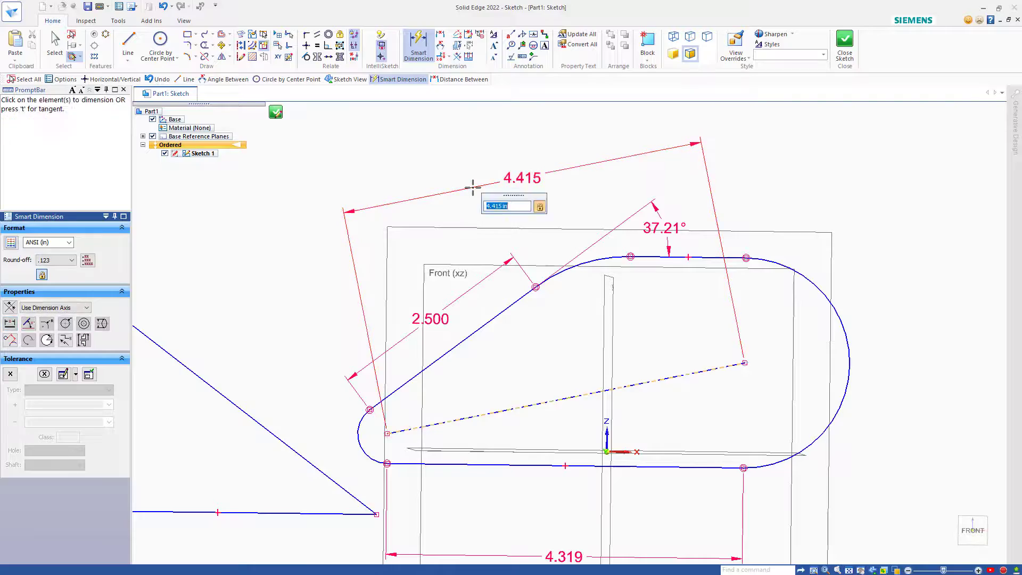
Add a 1.401 horizontal dimension to the slot's top straight edge.
{"action": "left_click", "coordinate": [45, 310]}
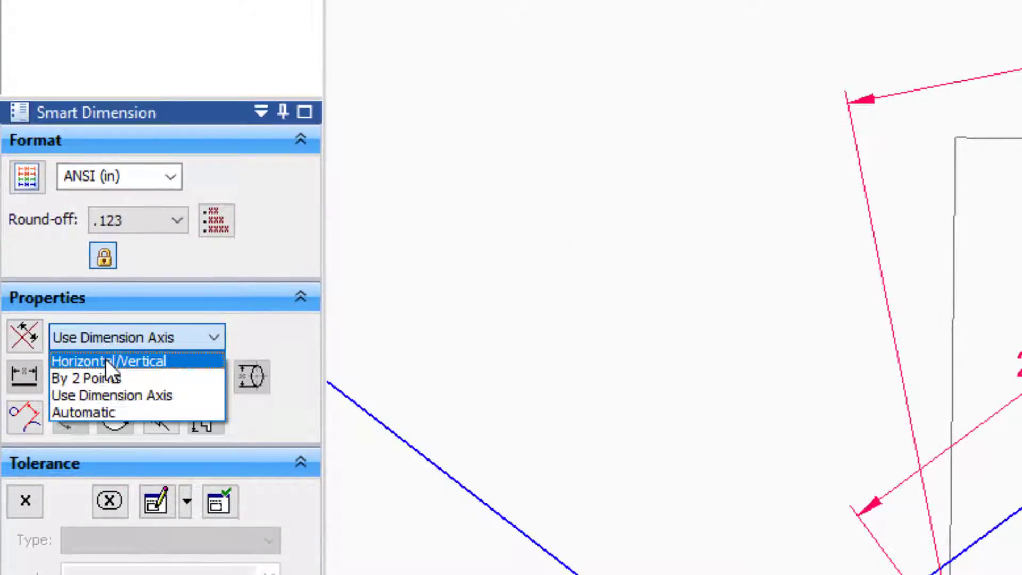
{"action": "left_click", "coordinate": [109, 361]}
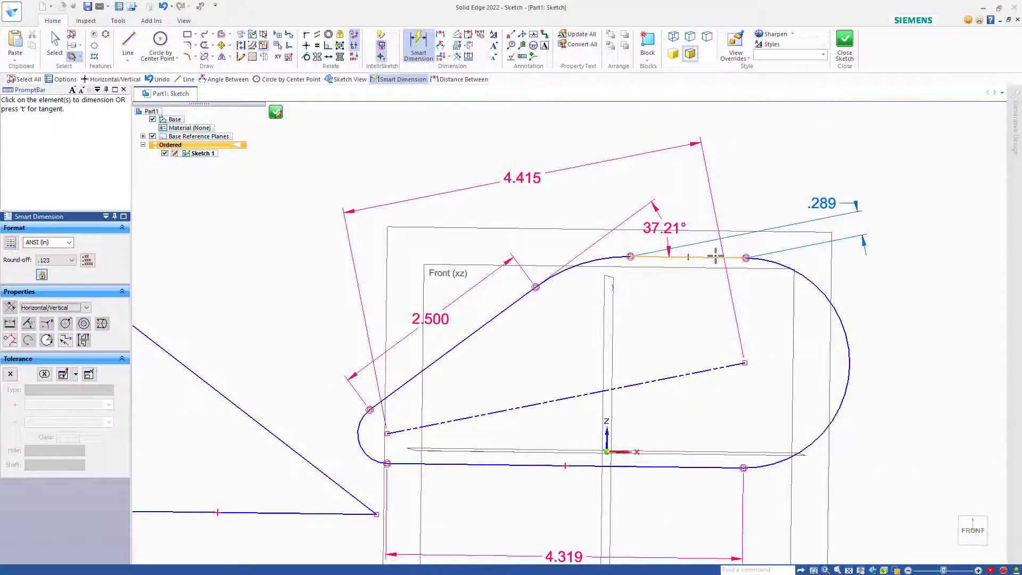
{"action": "left_click", "coordinate": [646, 259]}
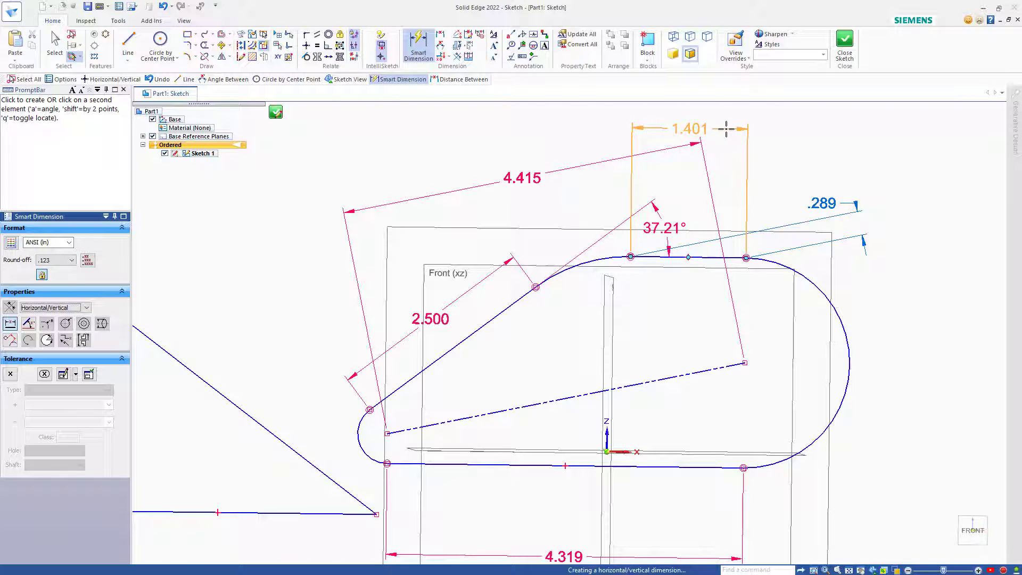
{"action": "left_click", "coordinate": [726, 129]}
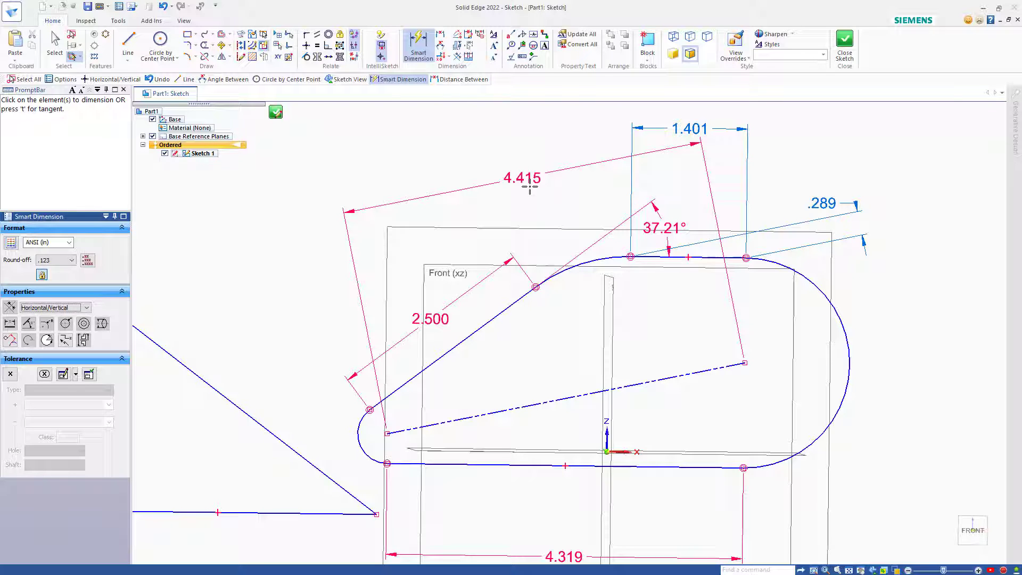
{"action": "key", "text": "Escape"}
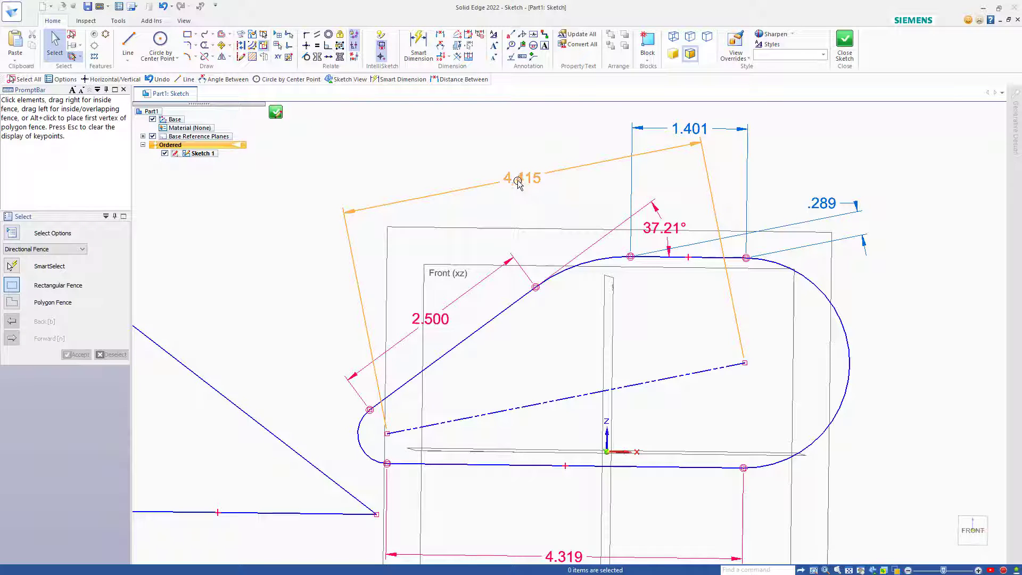
{"action": "left_click", "coordinate": [518, 180]}
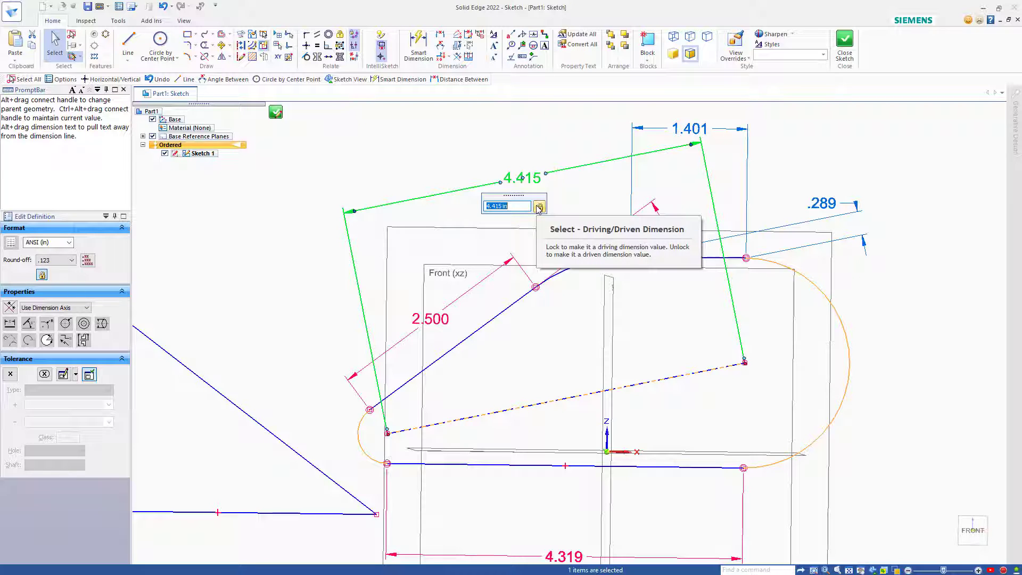
{"action": "left_click", "coordinate": [539, 207]}
{"action": "key", "text": "Escape"}
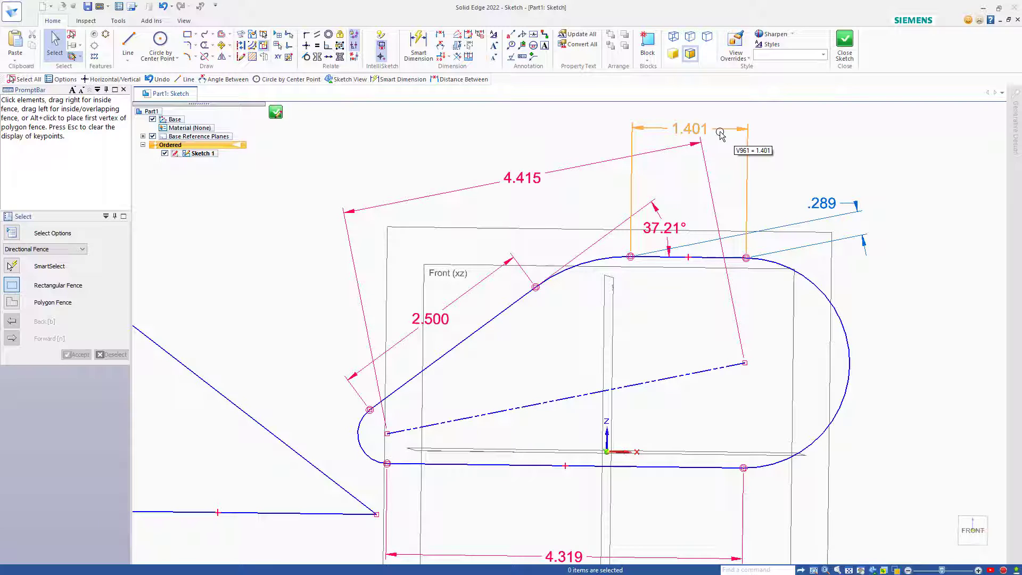
Edit the top edge's 1.401 horizontal dimension to 1.5.
{"action": "left_click", "coordinate": [690, 130]}
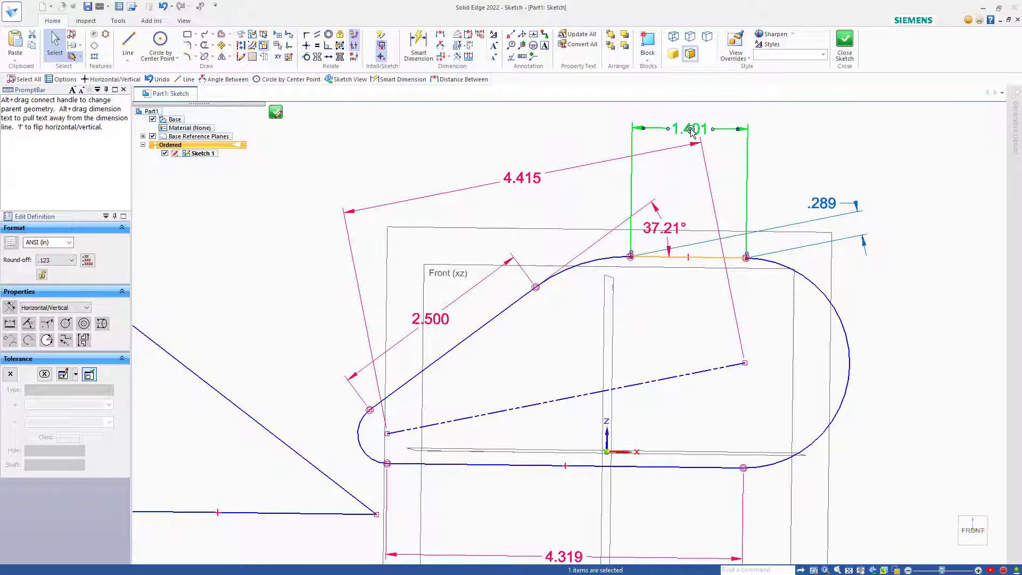
{"action": "left_click", "coordinate": [683, 129]}
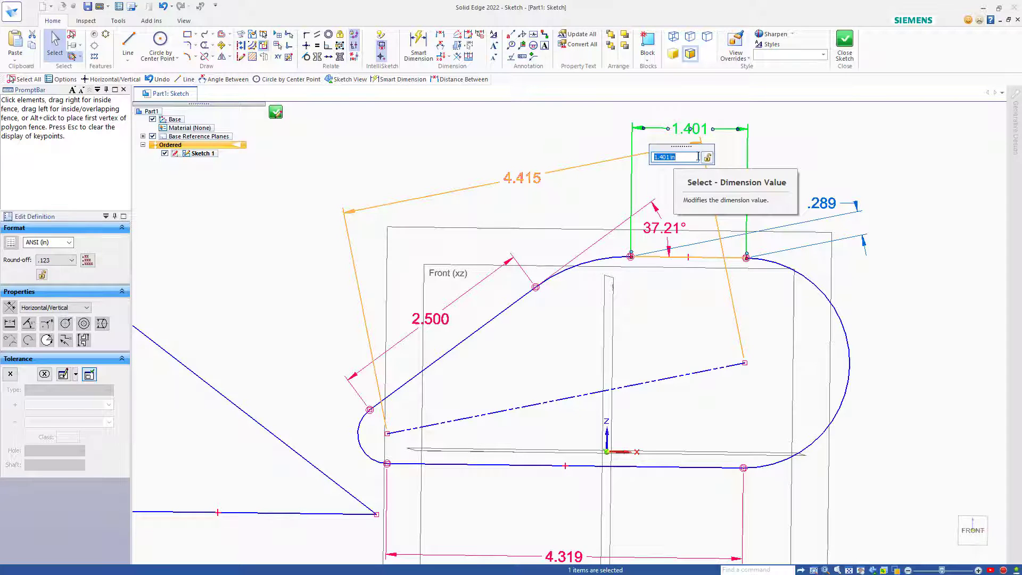
{"action": "type", "text": "1"}
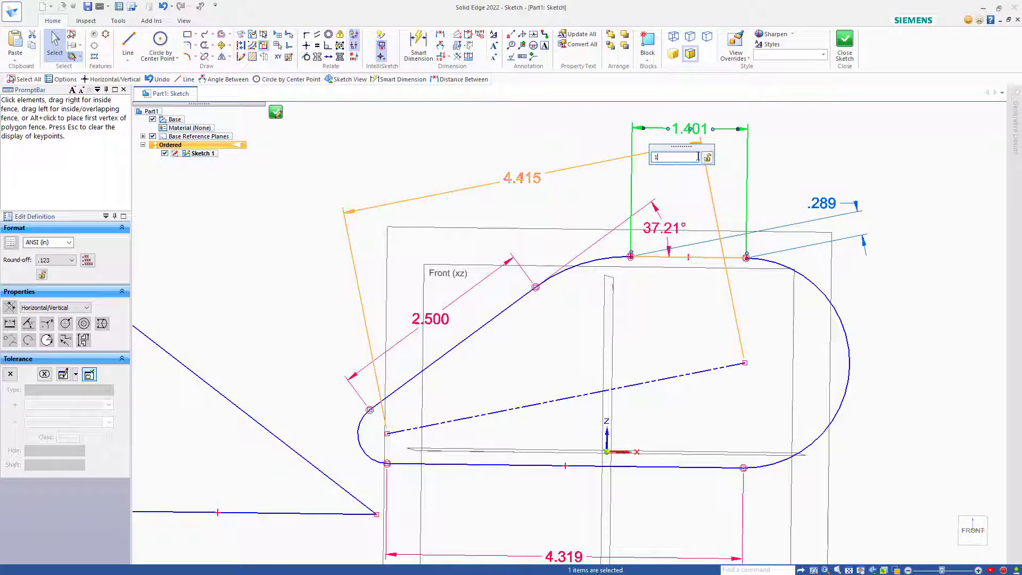
{"action": "type", "text": ".5"}
{"action": "key", "text": "Return"}
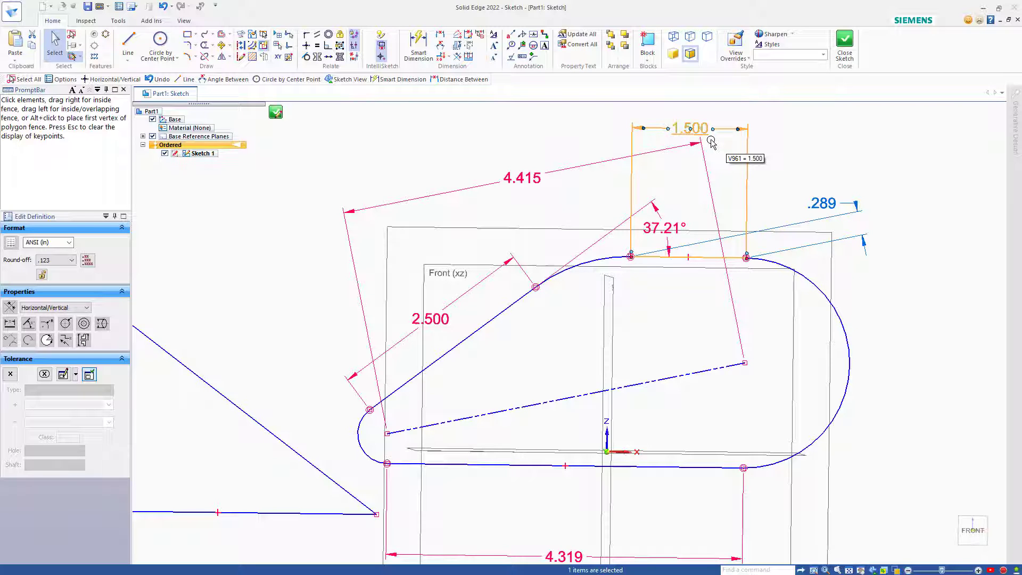
{"action": "left_click", "coordinate": [522, 177]}
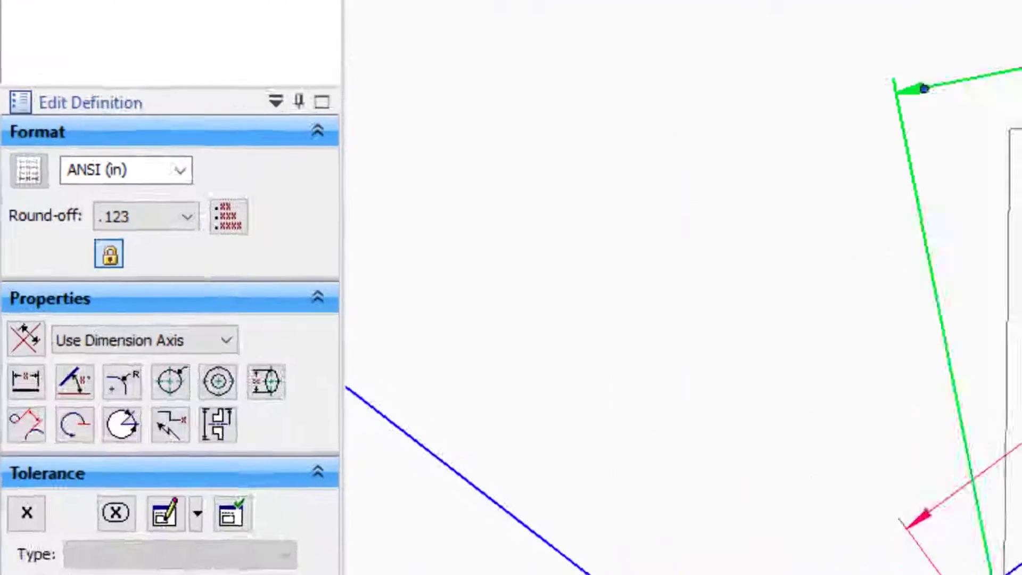
{"action": "left_click", "coordinate": [266, 193]}
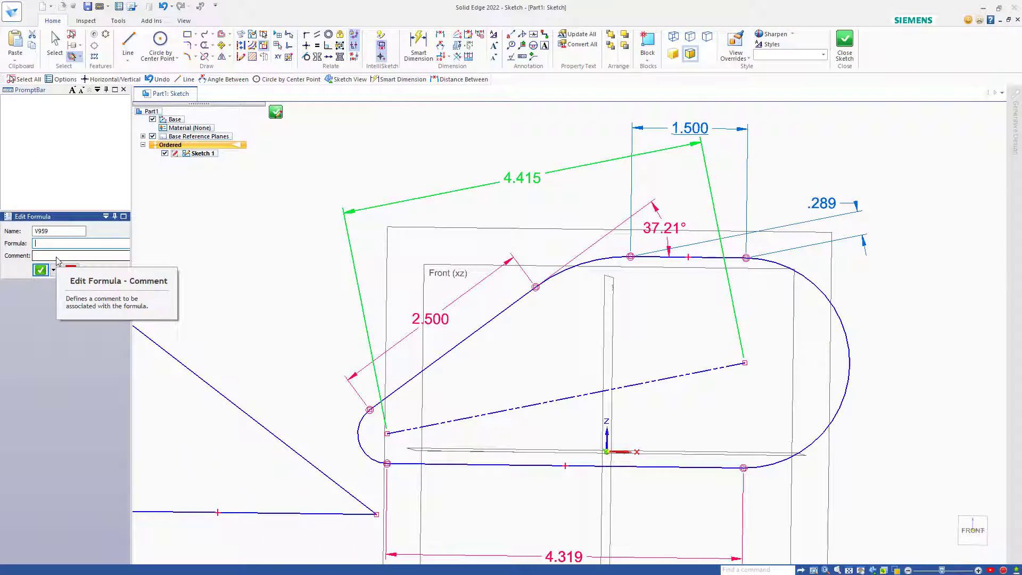
{"action": "left_click", "coordinate": [71, 269]}
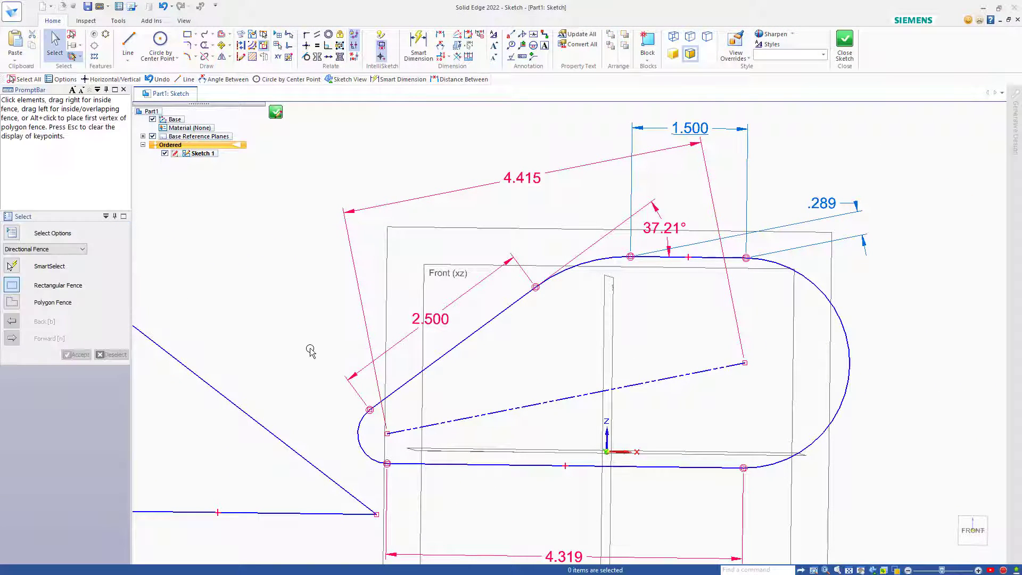
Dimension the right end arc as a Ø 2.544 diameter.
{"action": "left_click", "coordinate": [419, 45]}
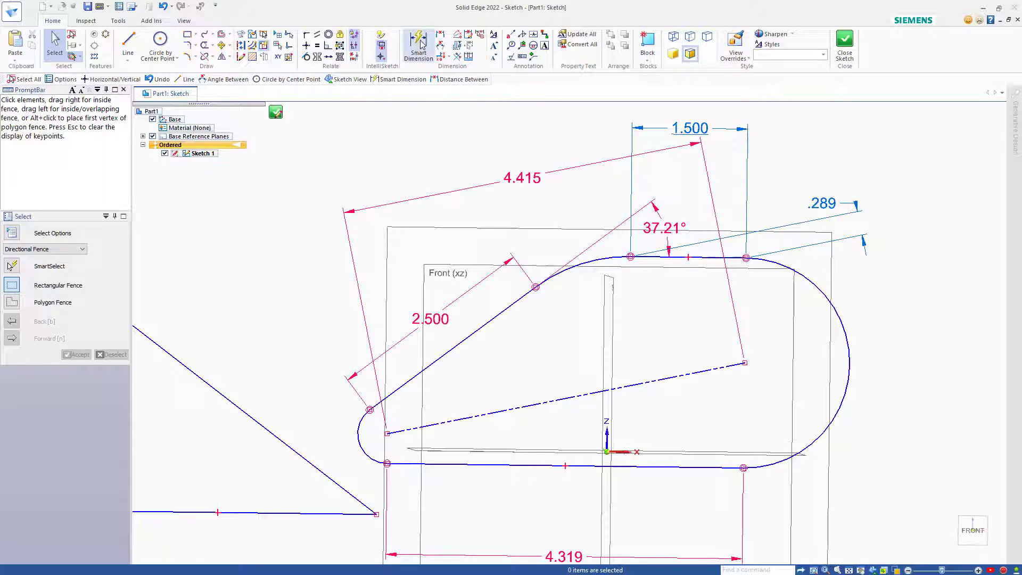
{"action": "left_click", "coordinate": [845, 331]}
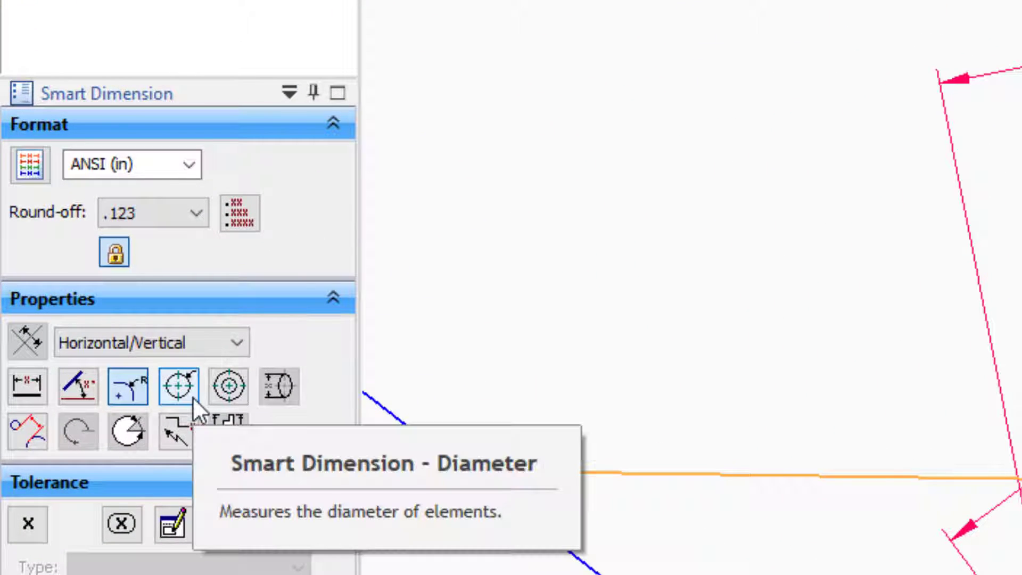
{"action": "left_click", "coordinate": [180, 389]}
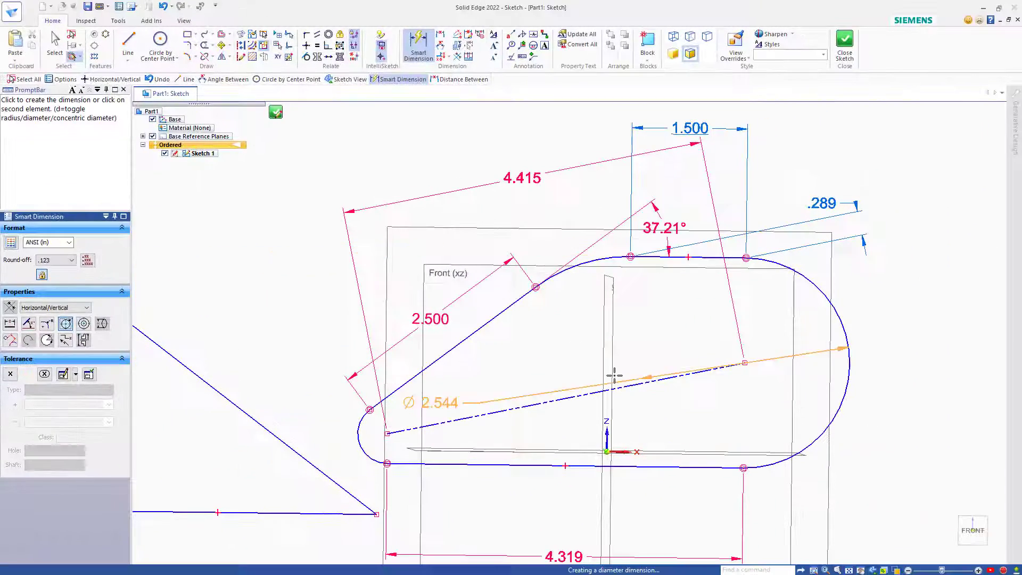
{"action": "left_click", "coordinate": [894, 329]}
{"action": "key", "text": "Escape"}
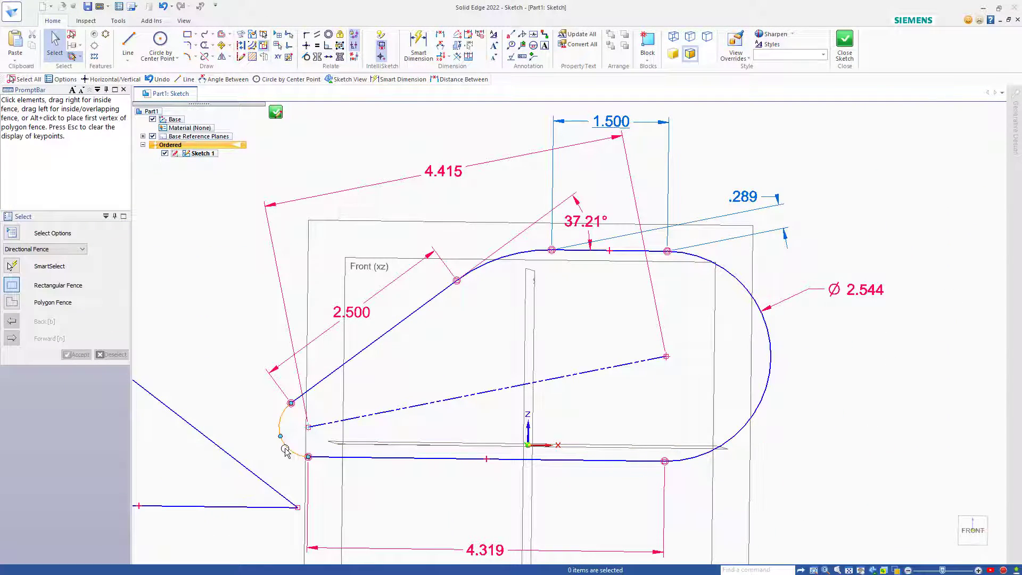
Add a 5.952 tangent horizontal dimension spanning the left and right end arcs.
{"action": "left_click", "coordinate": [420, 49]}
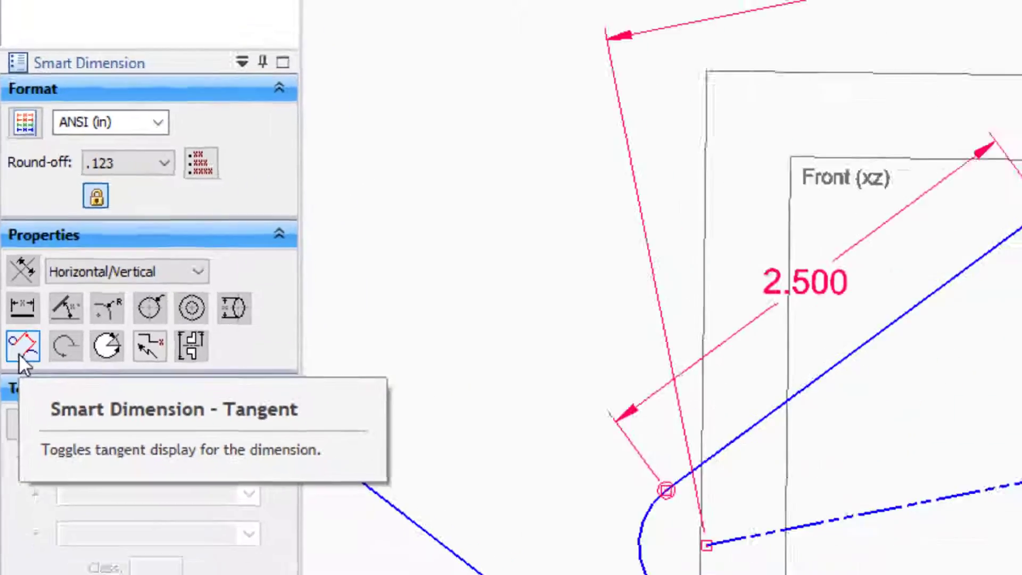
{"action": "left_click", "coordinate": [21, 350]}
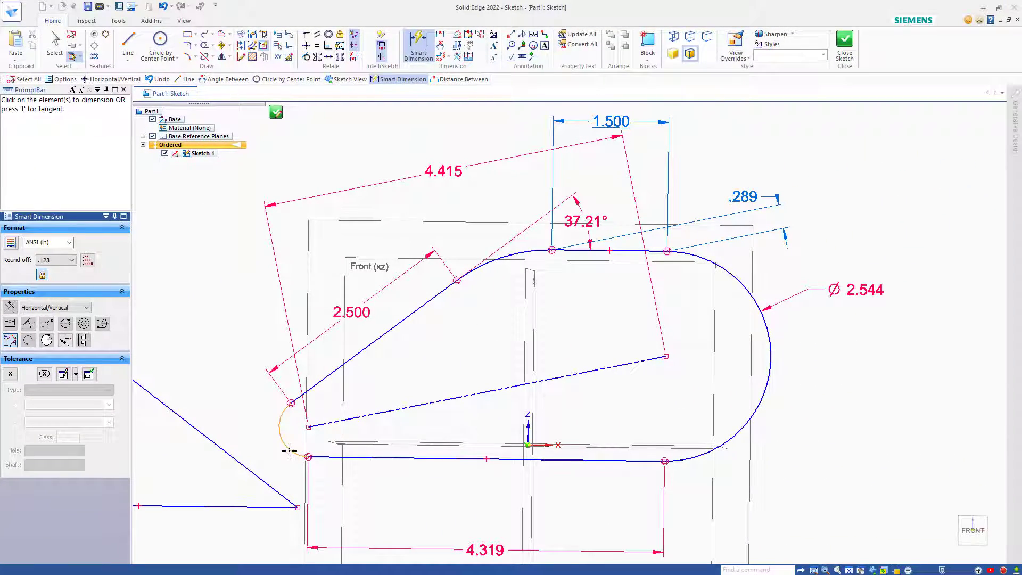
{"action": "left_click", "coordinate": [289, 451]}
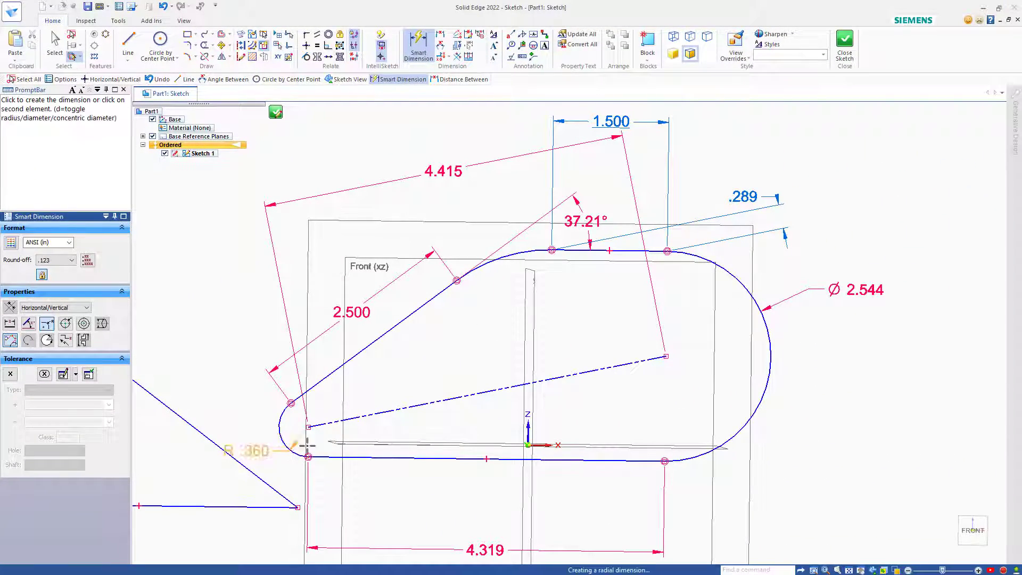
{"action": "left_click", "coordinate": [762, 392]}
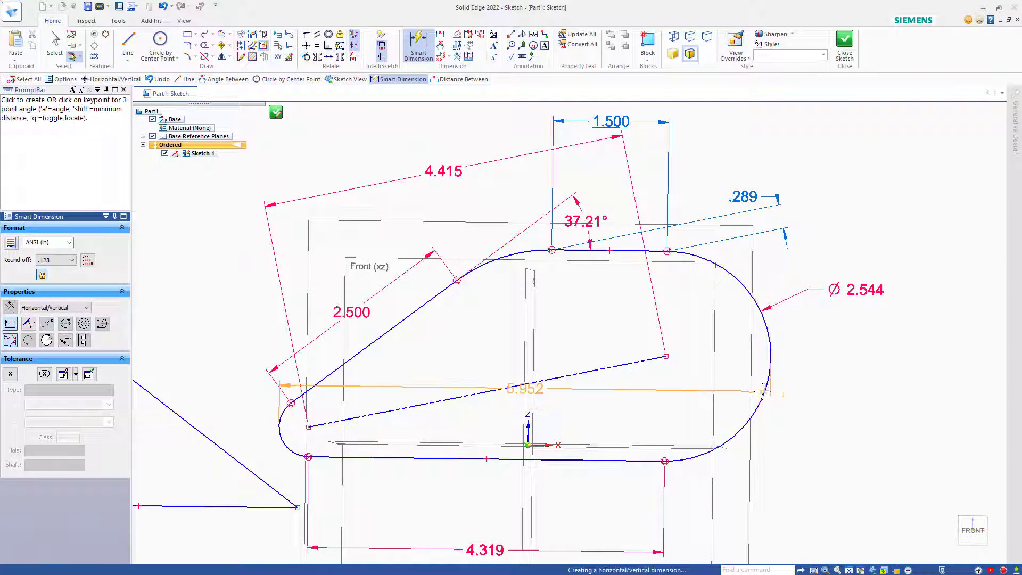
{"action": "left_click", "coordinate": [496, 507]}
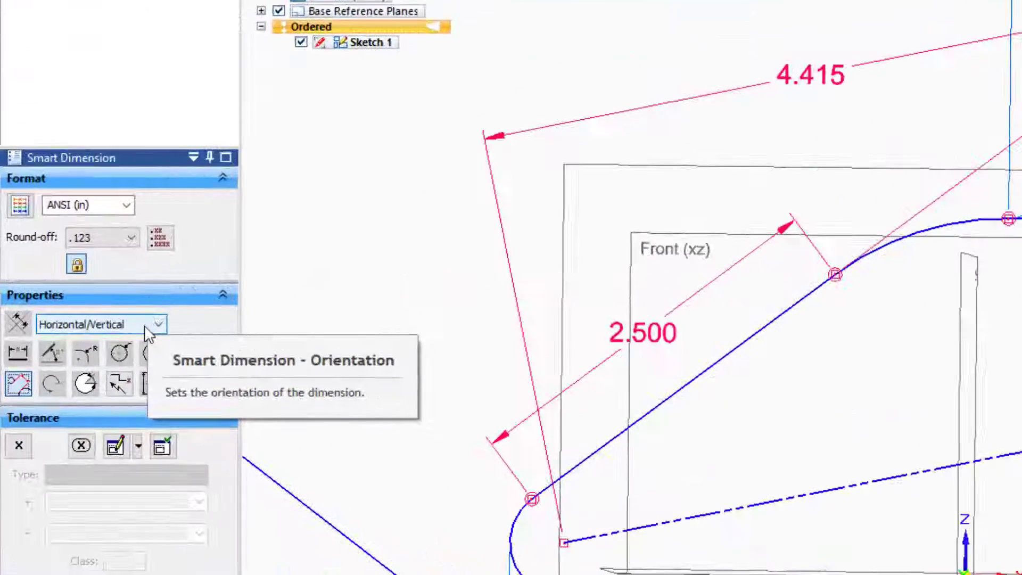
{"action": "left_click", "coordinate": [147, 326]}
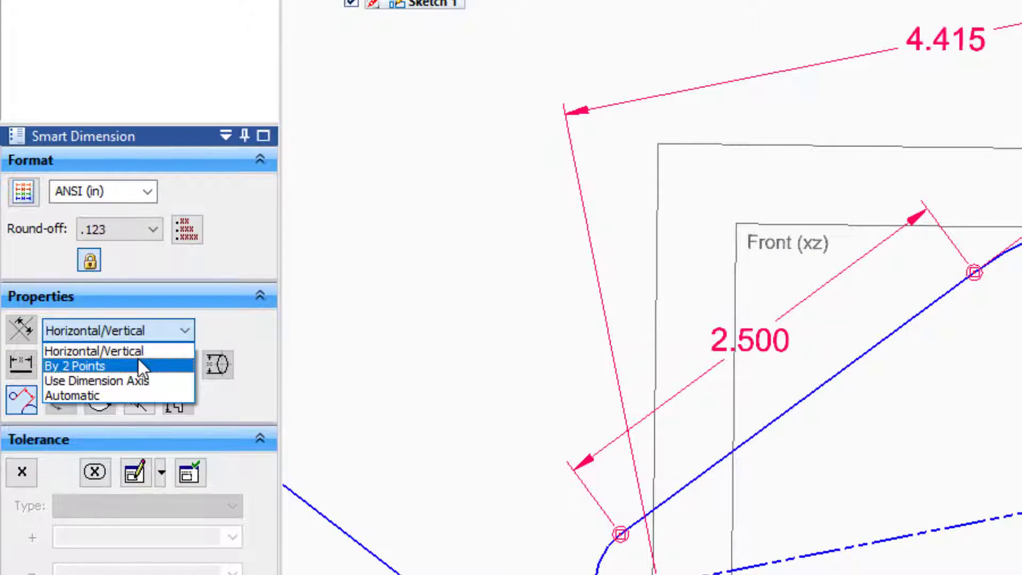
{"action": "left_click", "coordinate": [206, 330]}
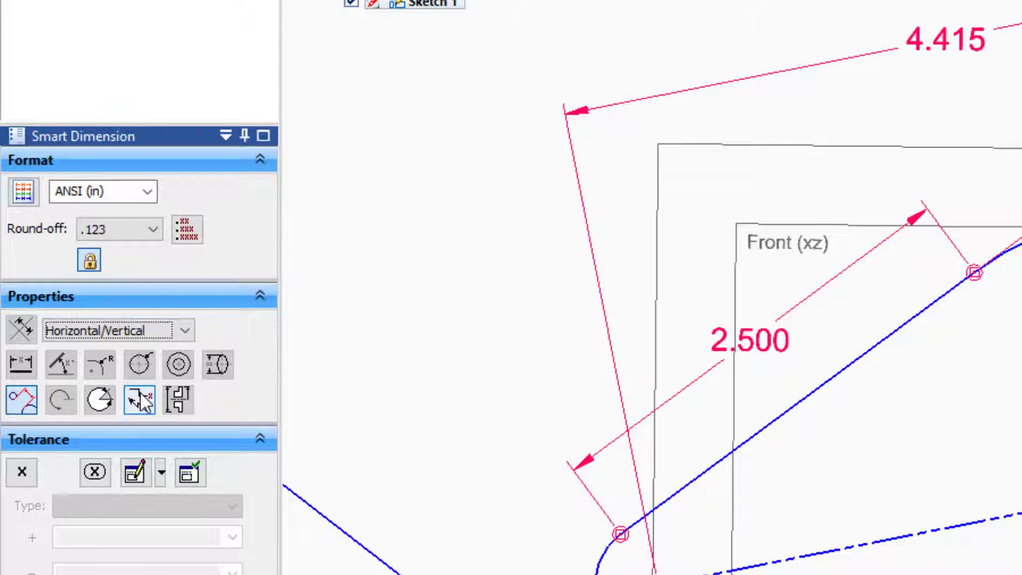